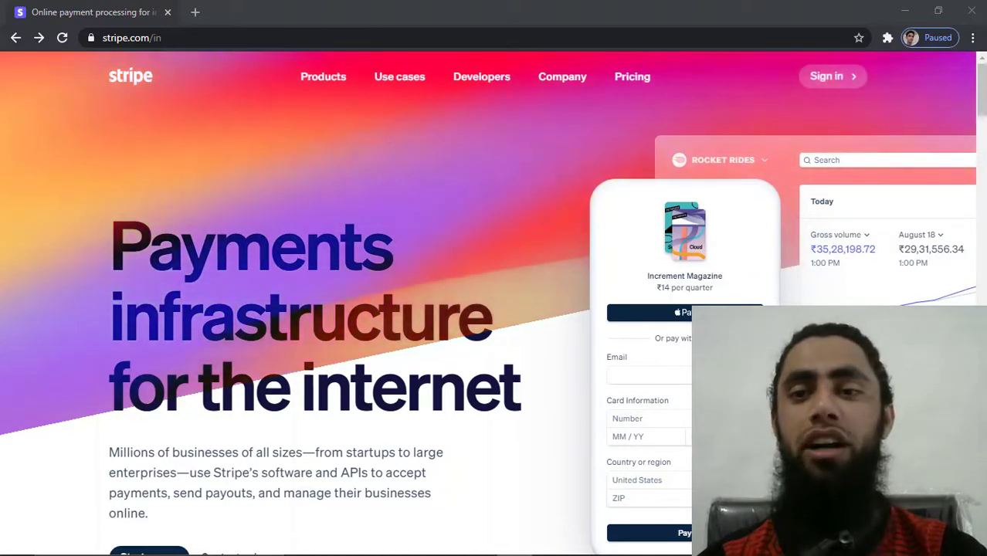
Go to the Stripe dashboard sign-in, reloading the page after the No internet error.
{"action": "left_click", "coordinate": [836, 78]}
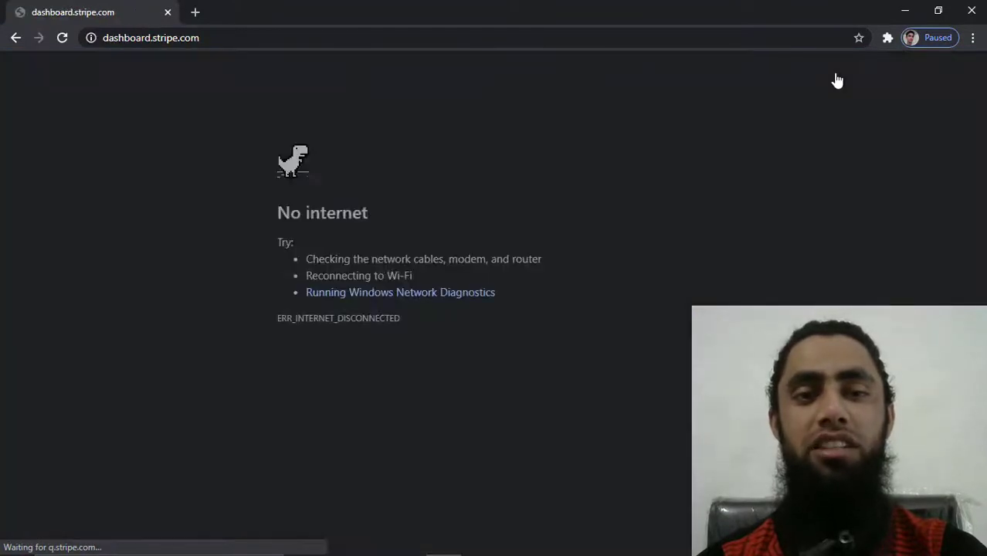
{"action": "mouse_move", "coordinate": [834, 554]}
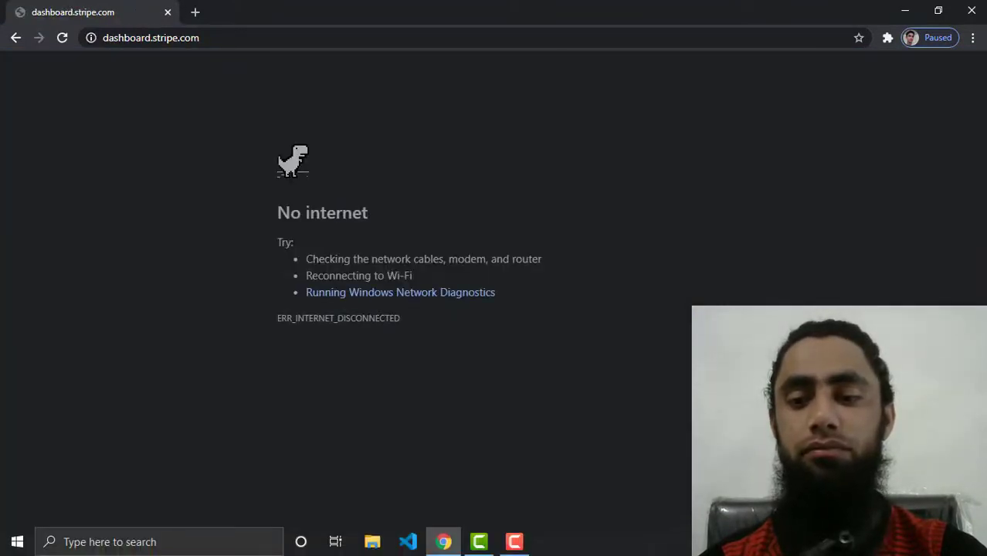
{"action": "left_click", "coordinate": [63, 38]}
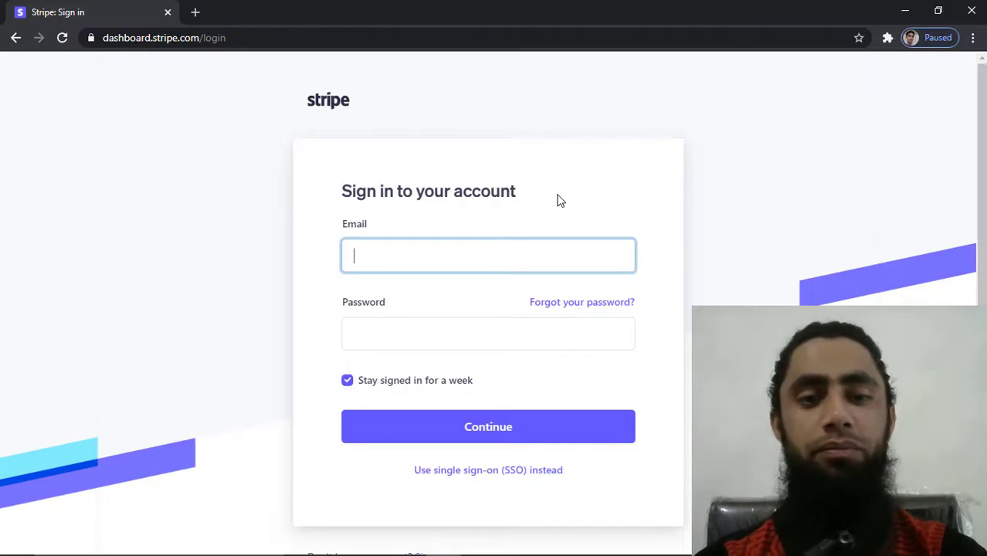
Fill in the saved account e-mail from autofill and type the account password.
{"action": "type", "text": "mohdram"}
{"action": "key", "text": "Down"}
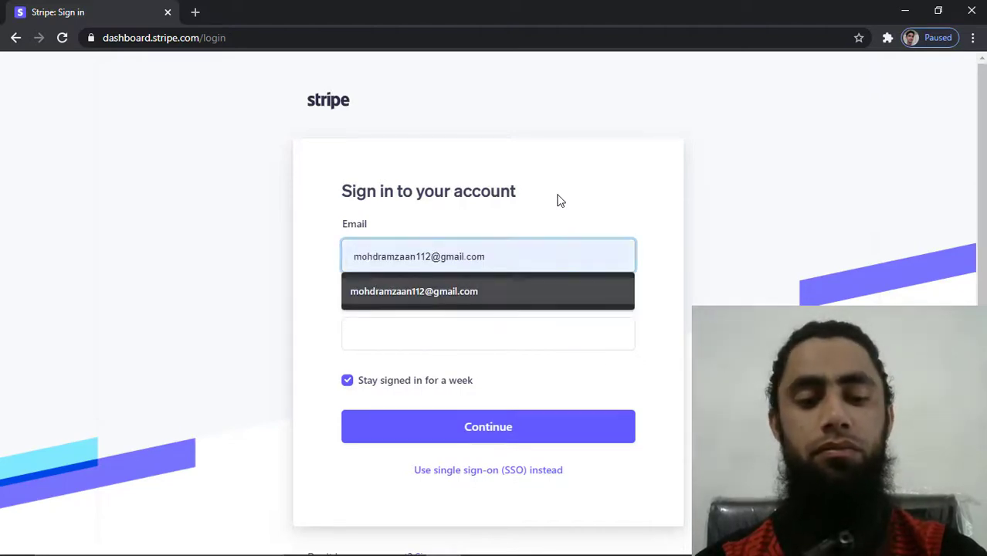
{"action": "key", "text": "Return"}
{"action": "key", "text": "Tab"}
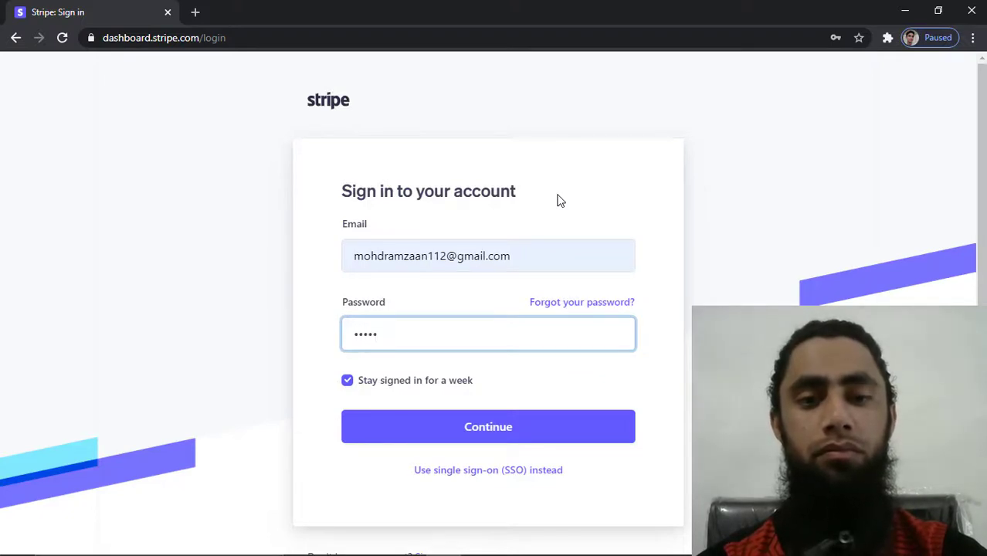
{"action": "type", "text": "••••••••"}
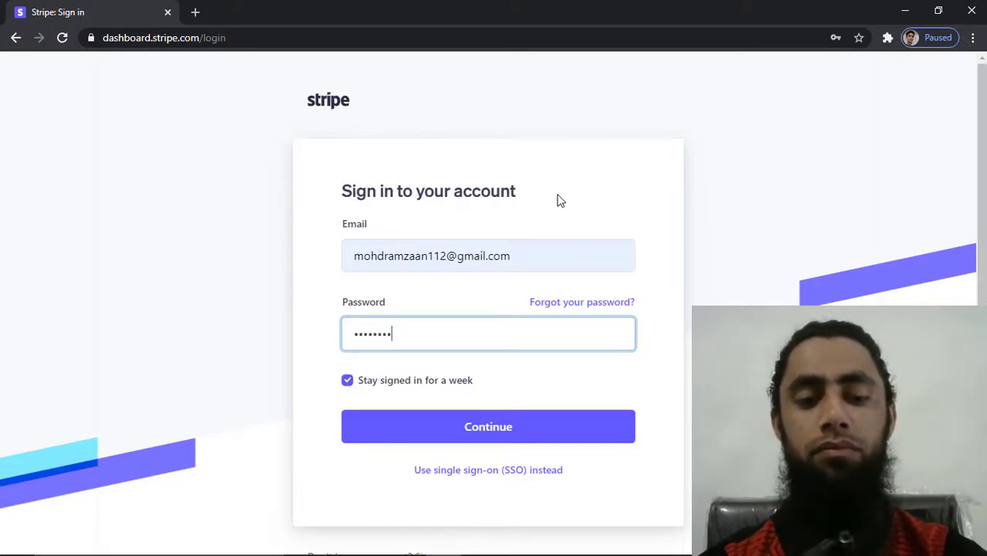
{"action": "type", "text": "••"}
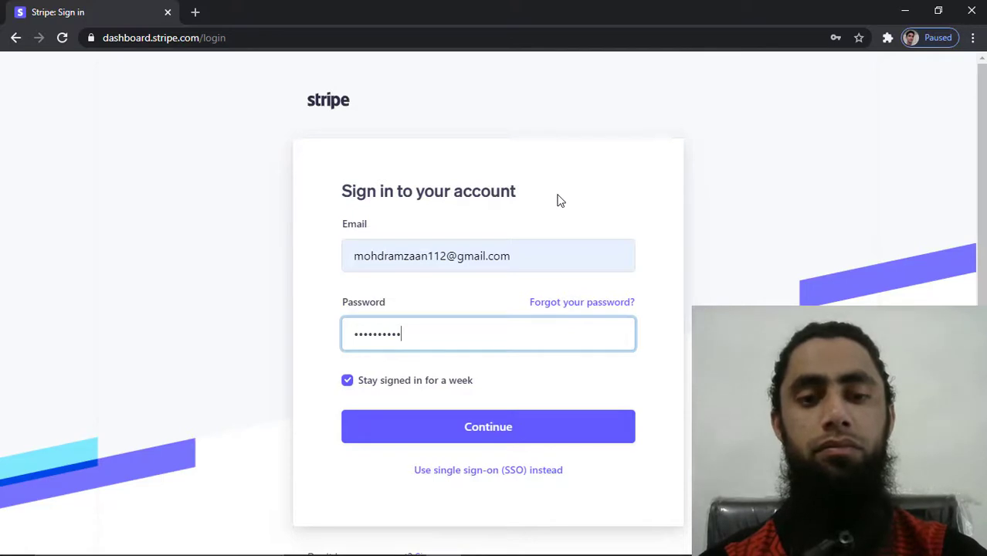
Submit the sign-in, dismiss the Windows licence notice, and enter the six-digit SMS verification code.
{"action": "left_click", "coordinate": [483, 431]}
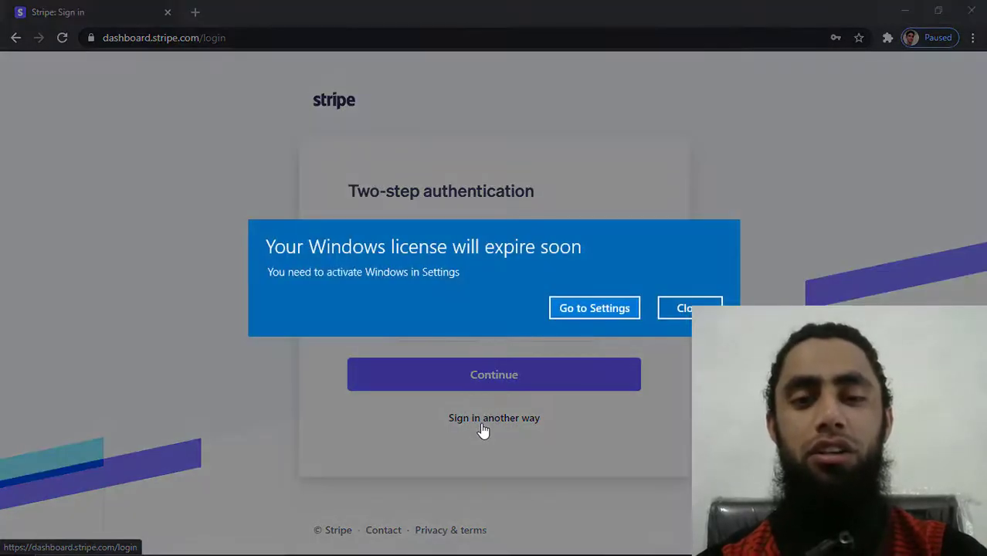
{"action": "left_click", "coordinate": [688, 308]}
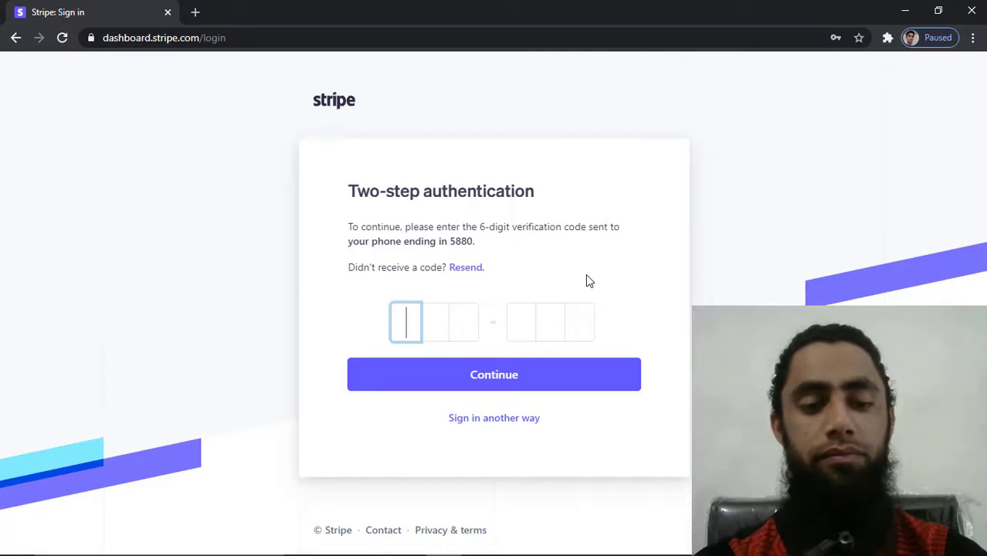
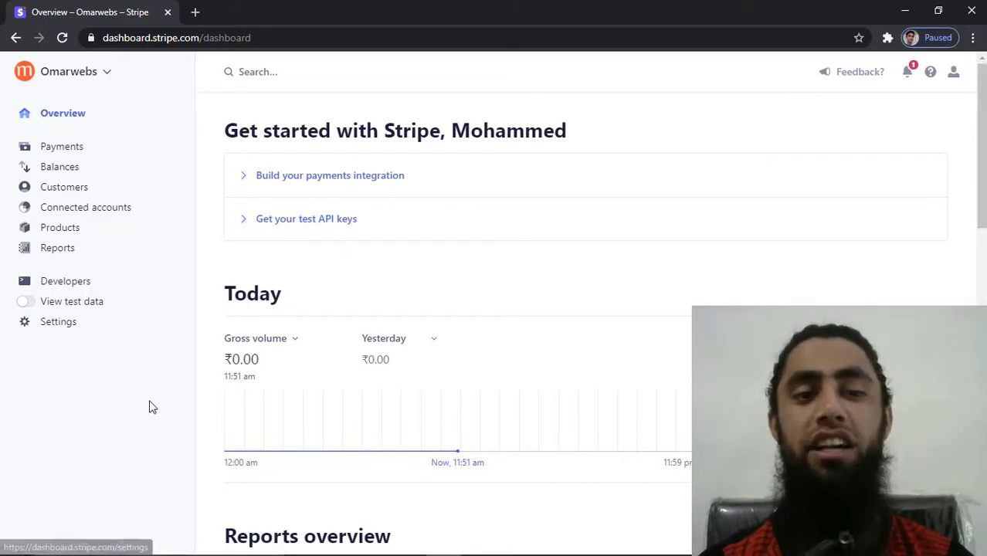
Review the dashboard's Today and Reports figures, then start a new blank browser tab.
{"action": "scroll", "coordinate": [151, 407], "scroll_direction": "down", "scroll_amount": 10}
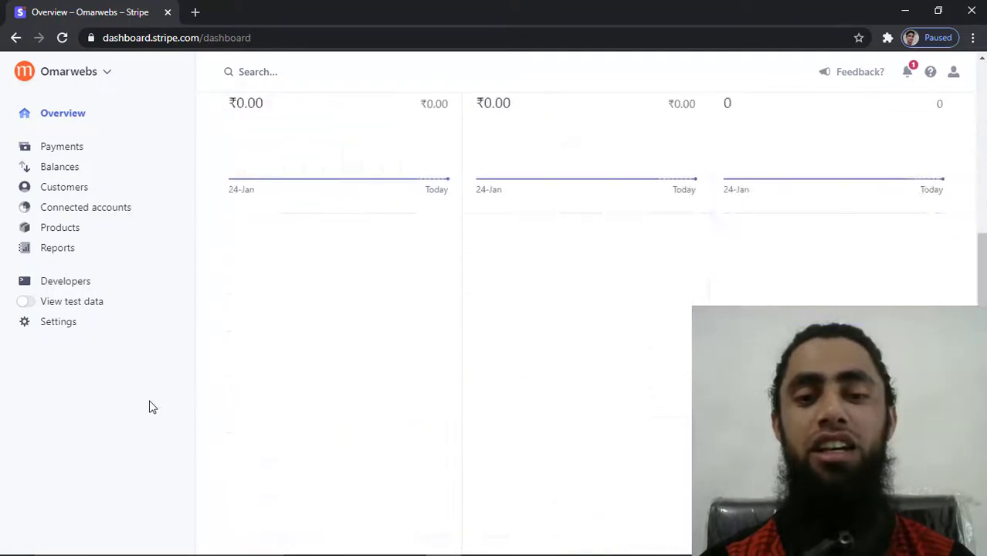
{"action": "scroll", "coordinate": [151, 407], "scroll_direction": "up", "scroll_amount": 10}
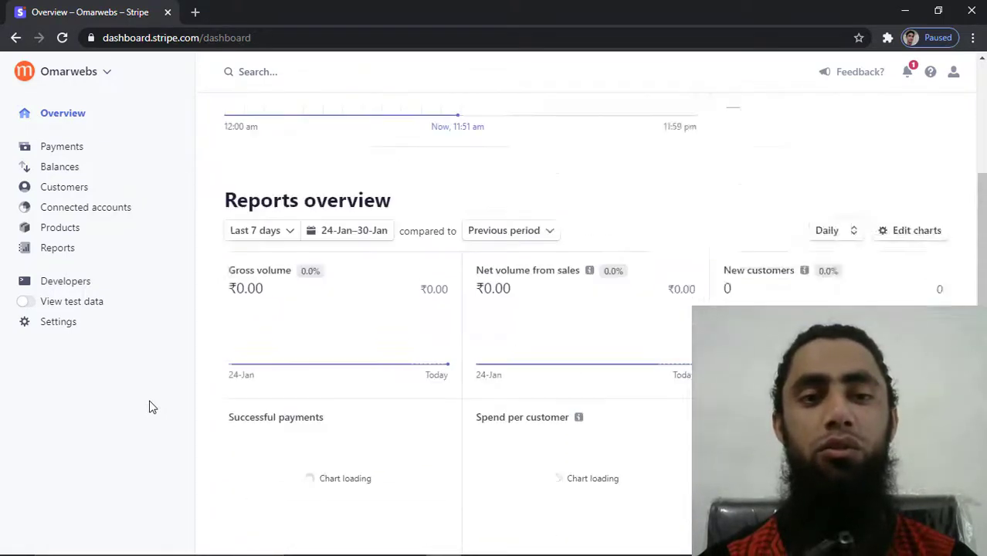
{"action": "left_click", "coordinate": [195, 12]}
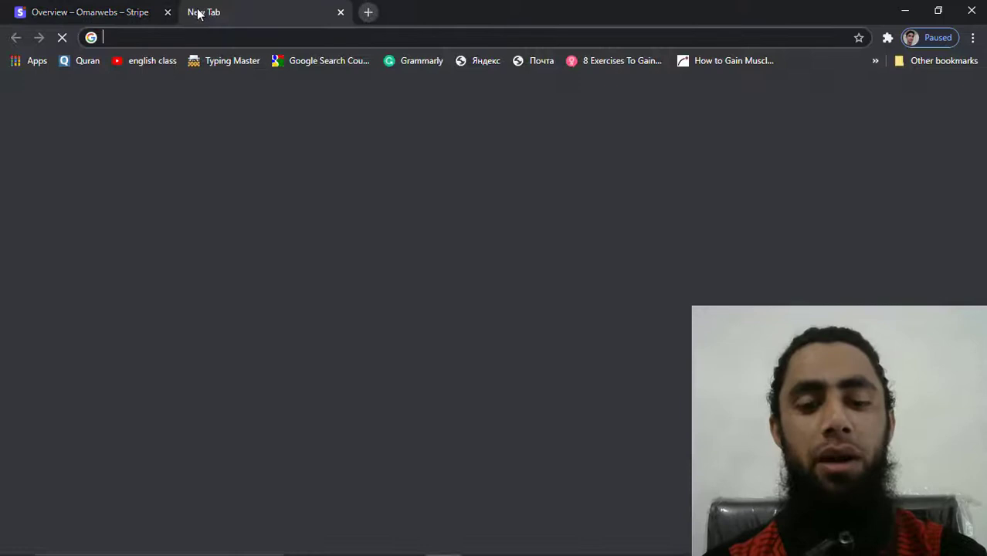
Search Google for 'stripe chat support' and open the '24×7 phone and chat support - Stripe' post.
{"action": "type", "text": "s"}
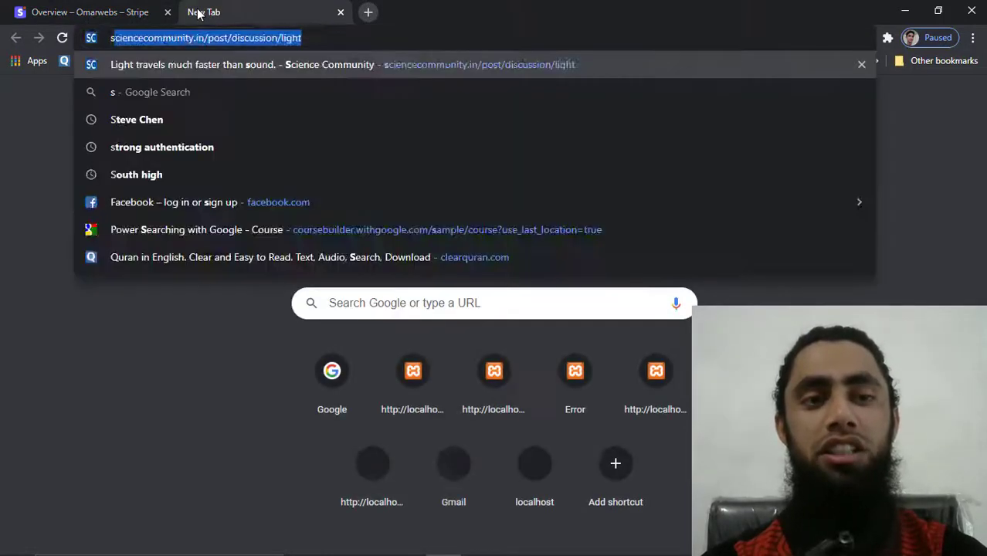
{"action": "type", "text": "tripe chat supp"}
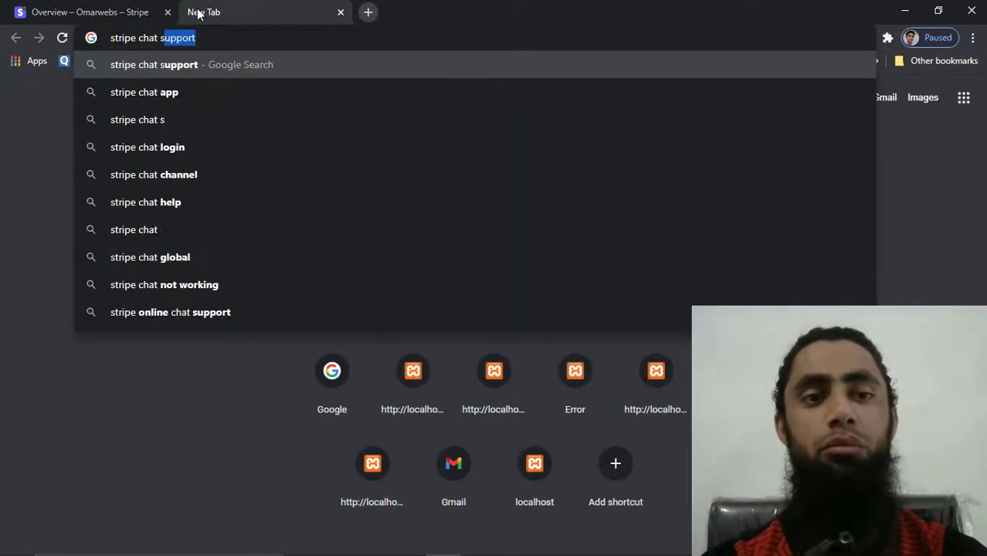
{"action": "type", "text": "ort"}
{"action": "key", "text": "Return"}
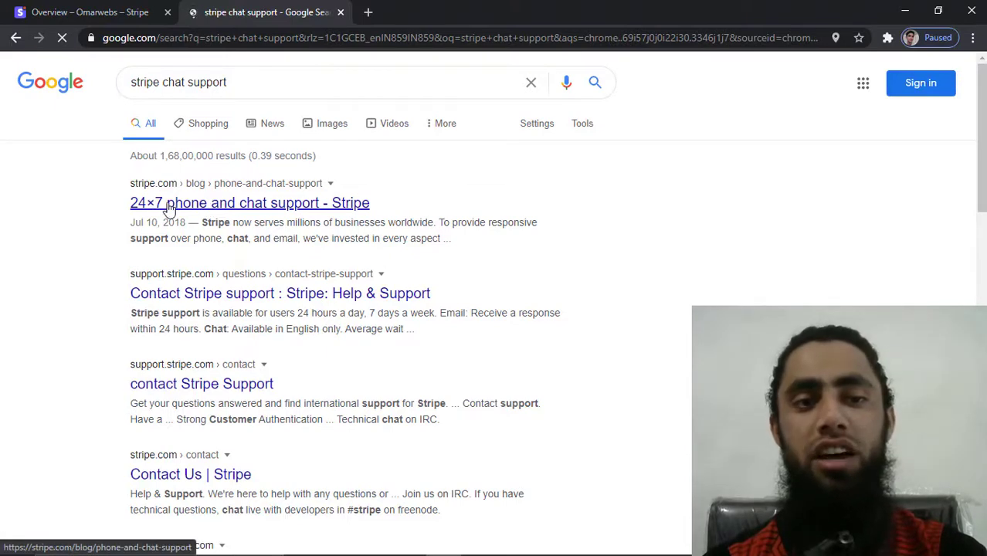
{"action": "left_click", "coordinate": [169, 207]}
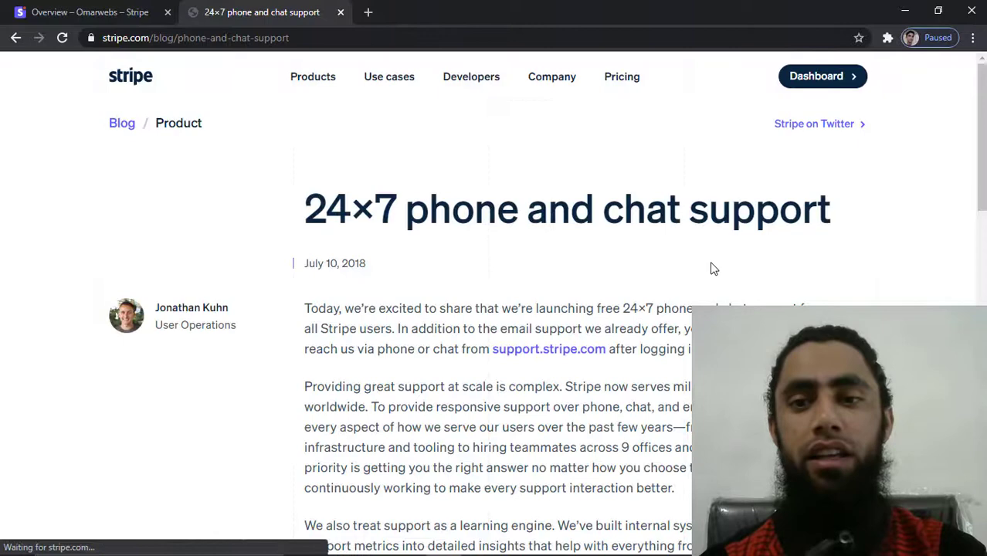
Follow Contact us from the blog post to Stripe's Help & Support page at support.stripe.com.
{"action": "scroll", "coordinate": [712, 268], "scroll_direction": "down", "scroll_amount": 5}
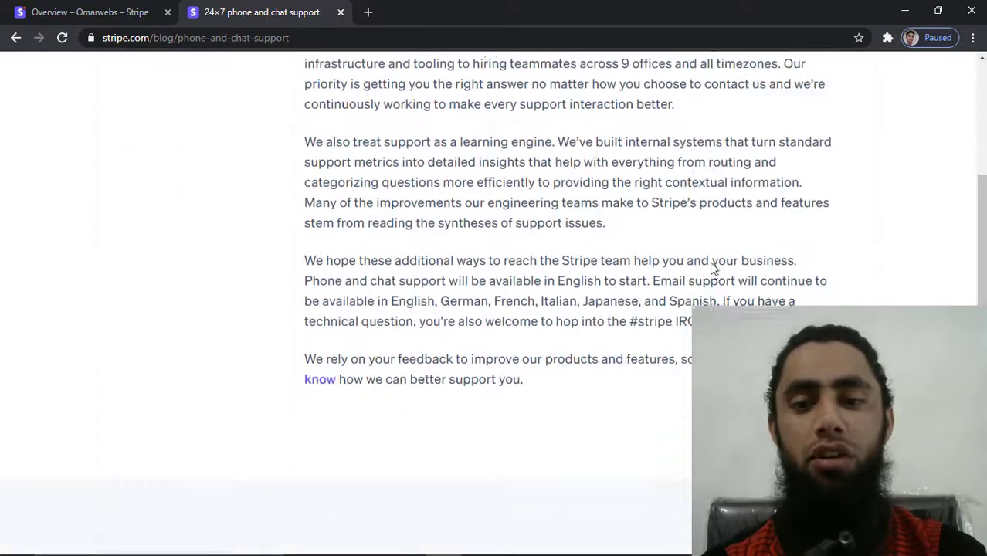
{"action": "scroll", "coordinate": [712, 268], "scroll_direction": "down", "scroll_amount": 4}
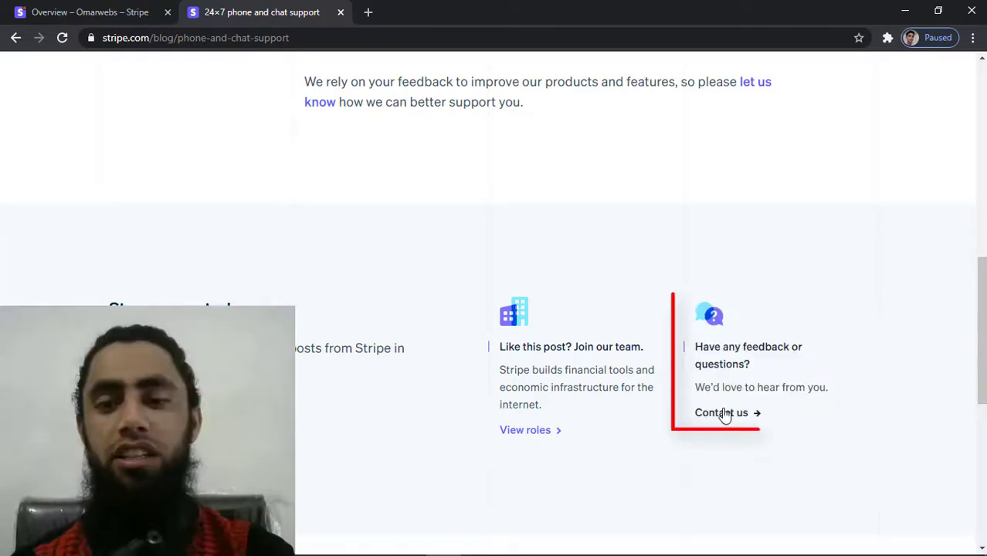
{"action": "left_click", "coordinate": [723, 413]}
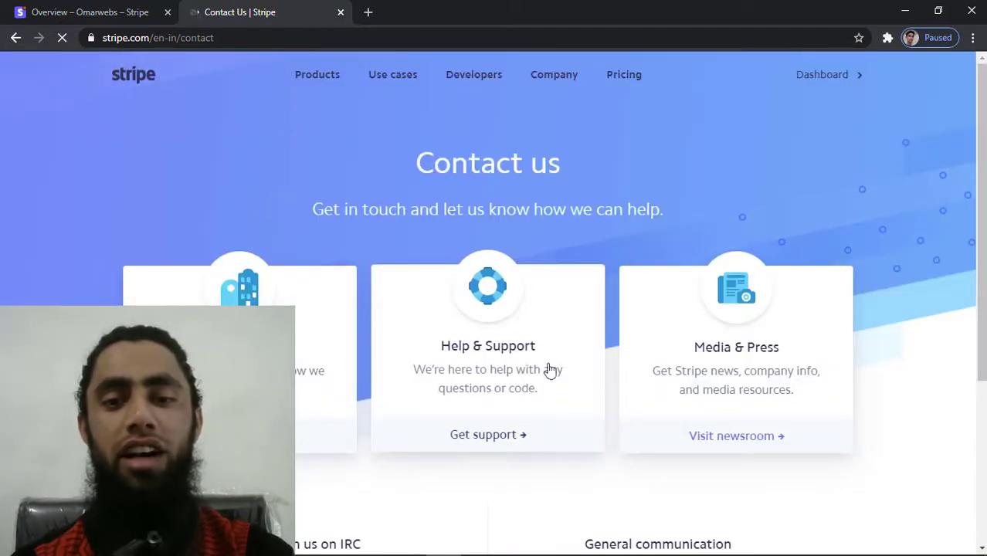
{"action": "scroll", "coordinate": [608, 374], "scroll_direction": "down", "scroll_amount": 3}
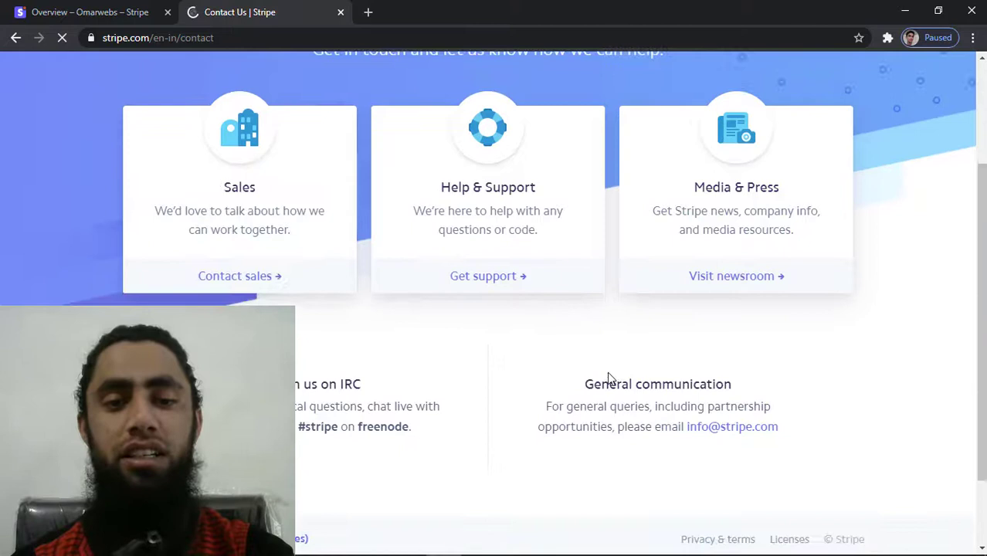
{"action": "scroll", "coordinate": [606, 378], "scroll_direction": "up", "scroll_amount": 3}
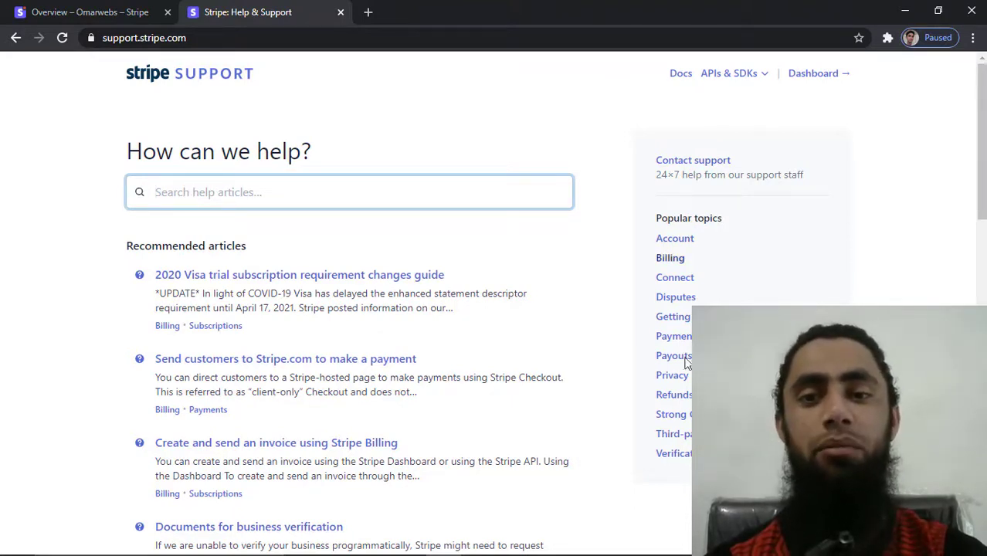
Open the Contact support widget from the top of the Help & Support page.
{"action": "scroll", "coordinate": [686, 363], "scroll_direction": "down", "scroll_amount": 7}
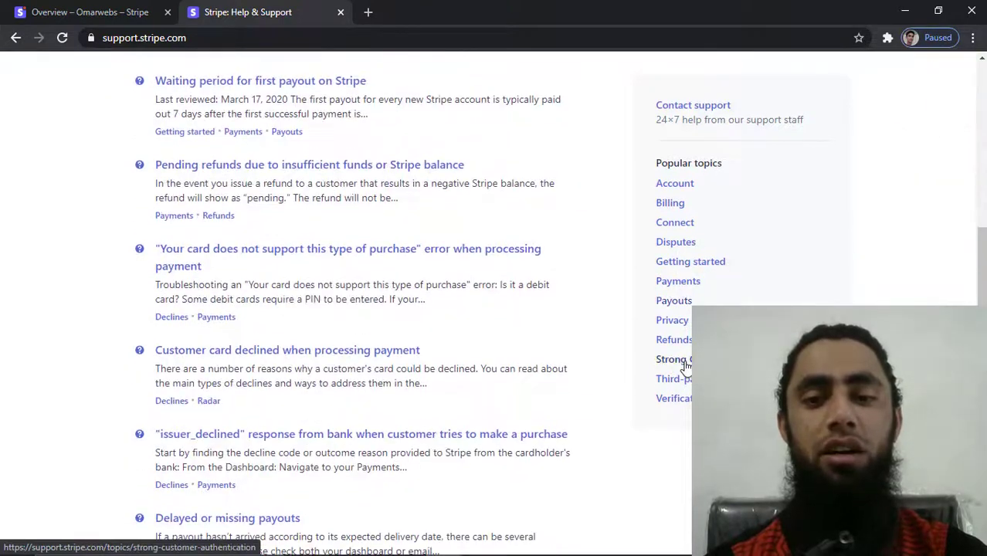
{"action": "scroll", "coordinate": [686, 365], "scroll_direction": "down", "scroll_amount": 6}
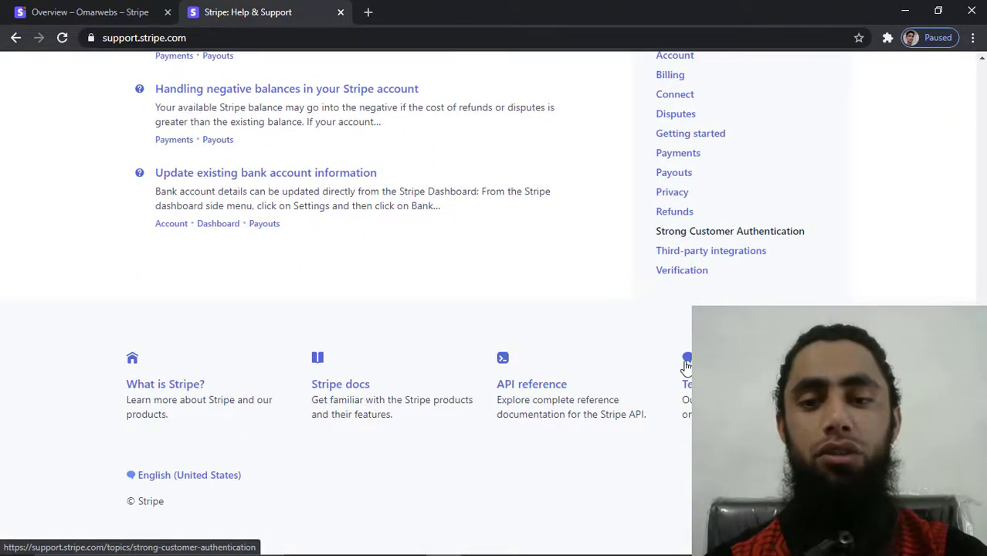
{"action": "scroll", "coordinate": [685, 364], "scroll_direction": "up", "scroll_amount": 14}
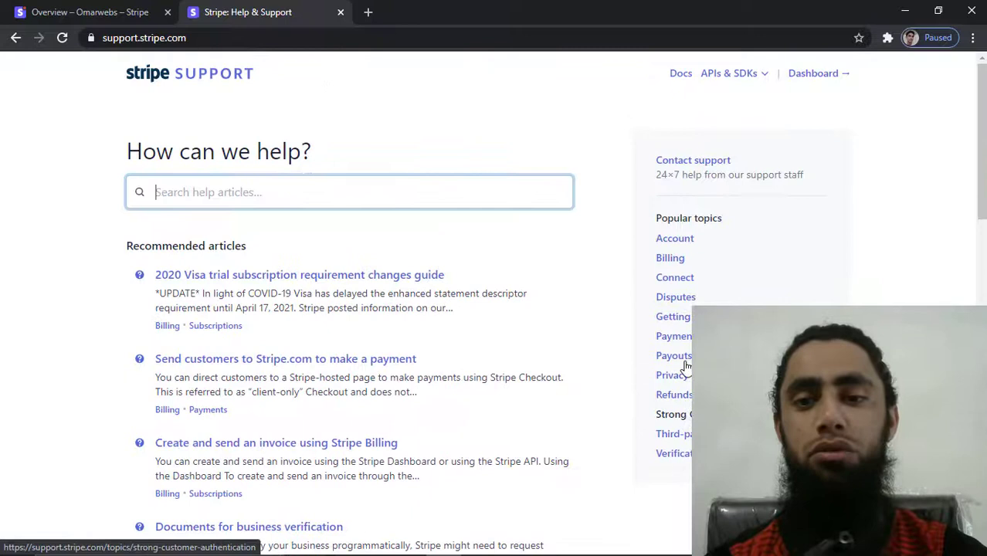
{"action": "left_click", "coordinate": [693, 164]}
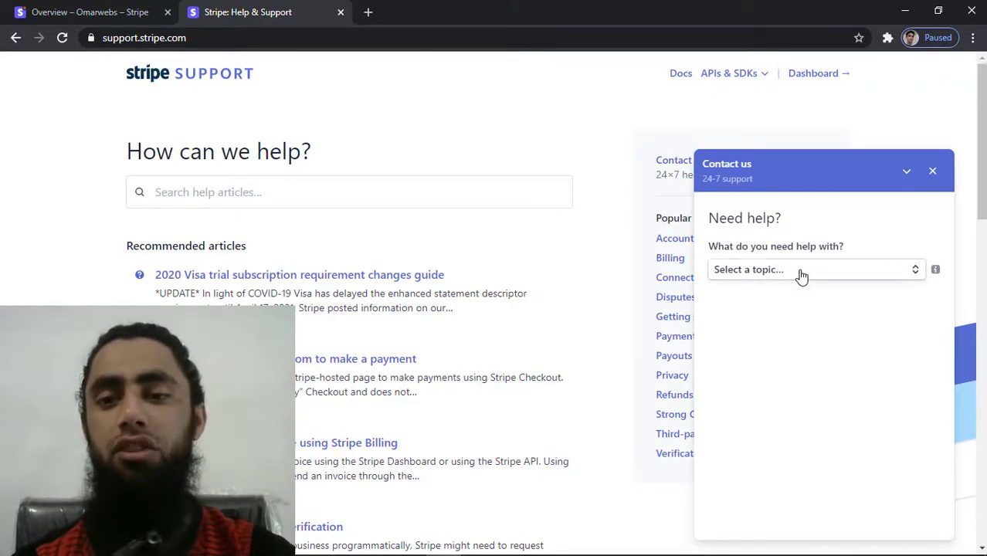
Choose Connect from the Select a topic dropdown in the support widget.
{"action": "left_click", "coordinate": [801, 277]}
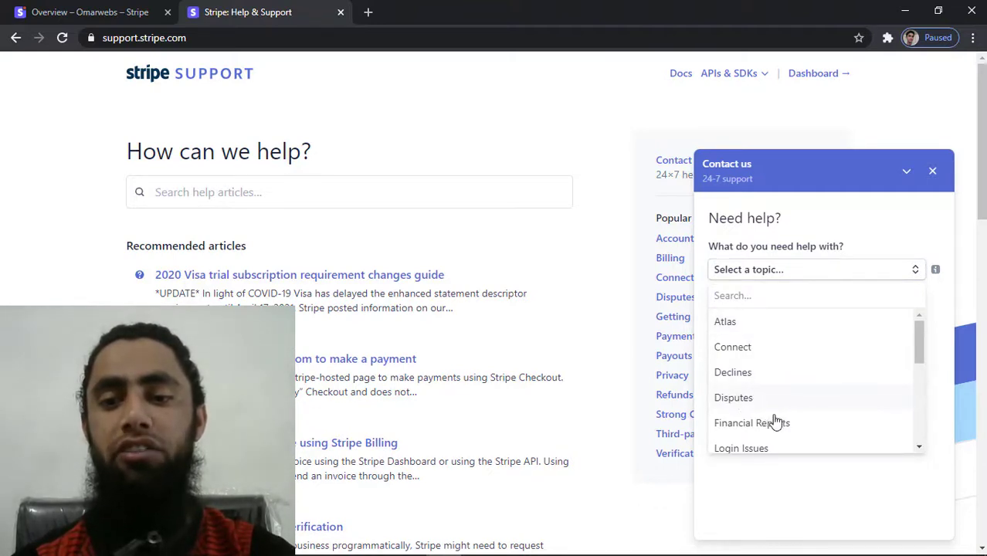
{"action": "scroll", "coordinate": [786, 426], "scroll_direction": "down", "scroll_amount": 2}
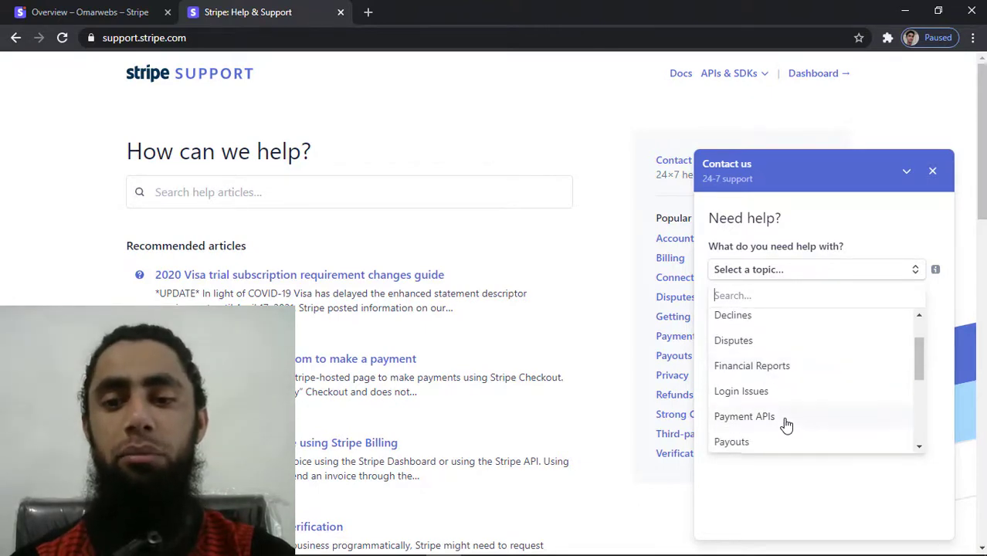
{"action": "scroll", "coordinate": [785, 424], "scroll_direction": "down", "scroll_amount": 4}
{"action": "scroll", "coordinate": [786, 425], "scroll_direction": "down", "scroll_amount": 3}
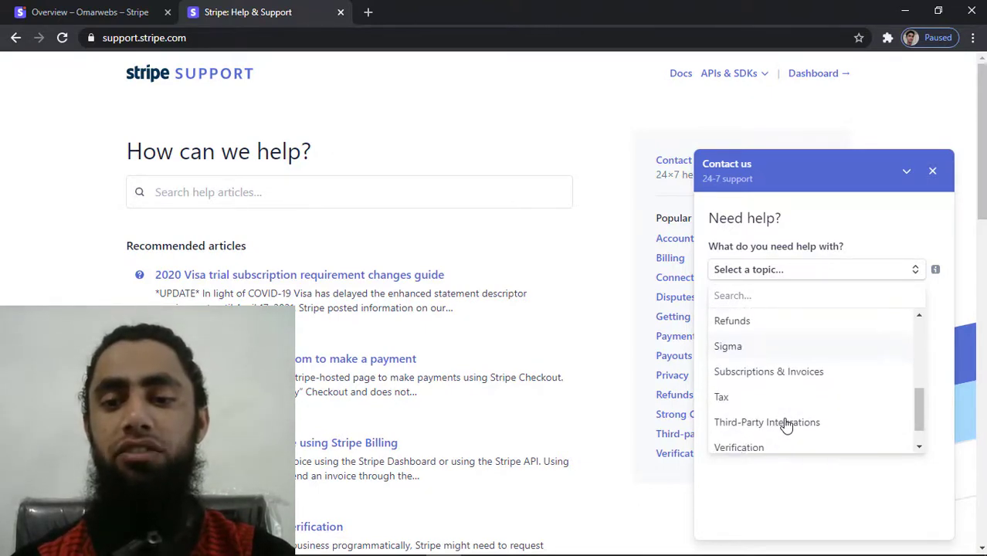
{"action": "scroll", "coordinate": [786, 426], "scroll_direction": "down", "scroll_amount": 1}
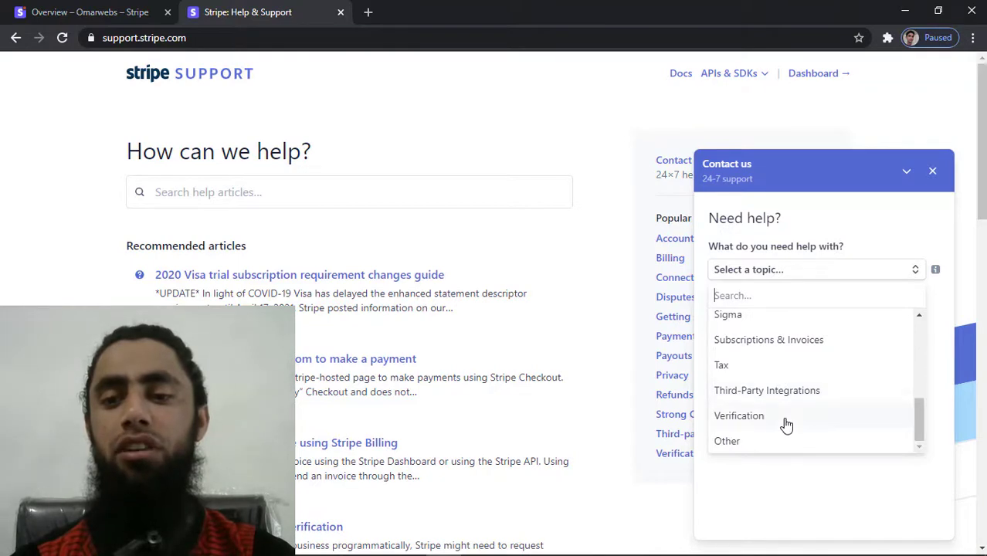
{"action": "scroll", "coordinate": [785, 425], "scroll_direction": "up", "scroll_amount": 8}
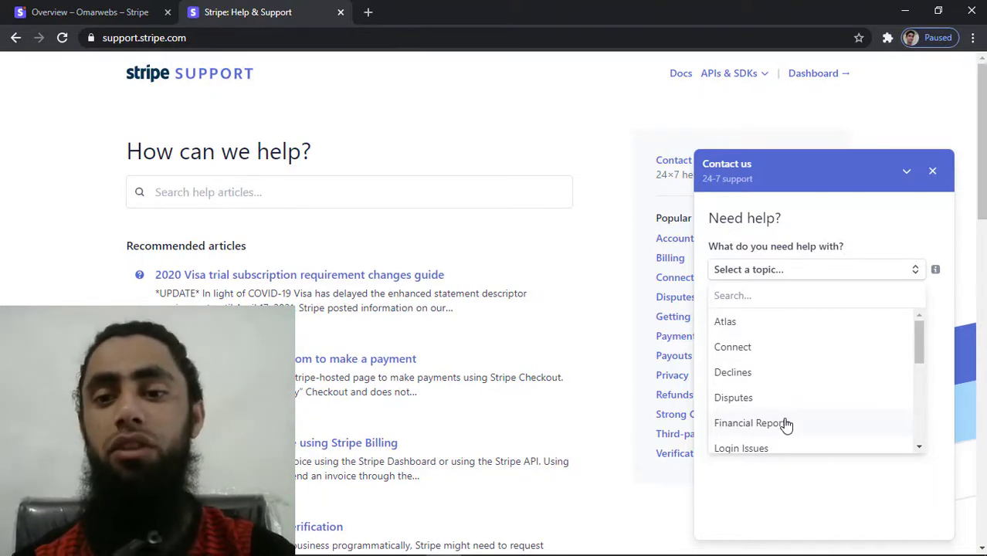
{"action": "left_click", "coordinate": [746, 349]}
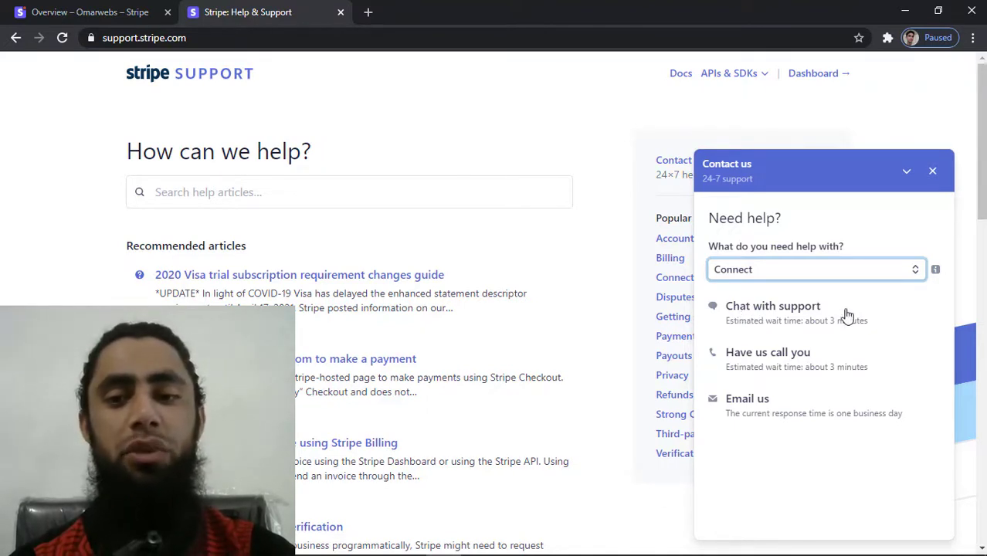
Open the Email us form in a new tab and check the business account list on the dashboard.
{"action": "left_click", "coordinate": [768, 403]}
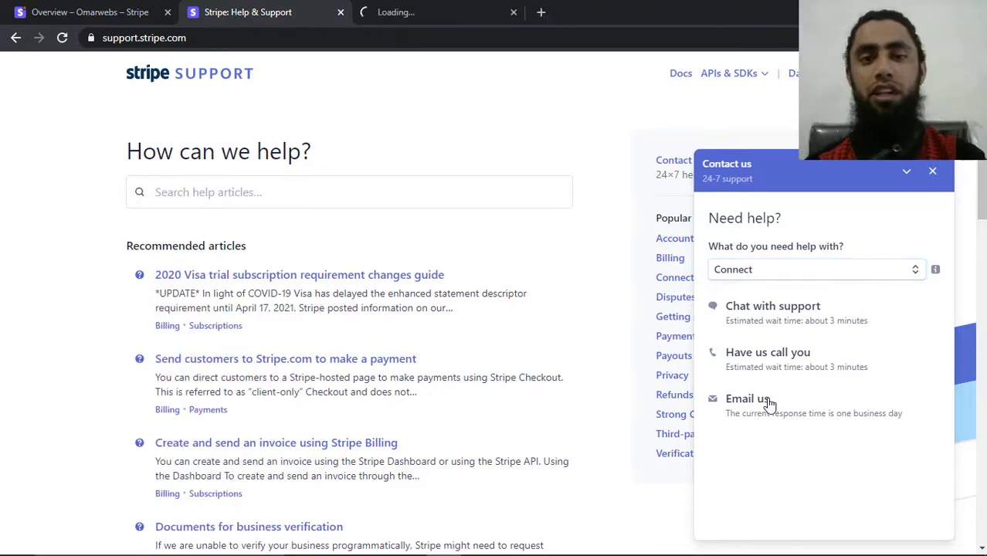
{"action": "left_click", "coordinate": [434, 14]}
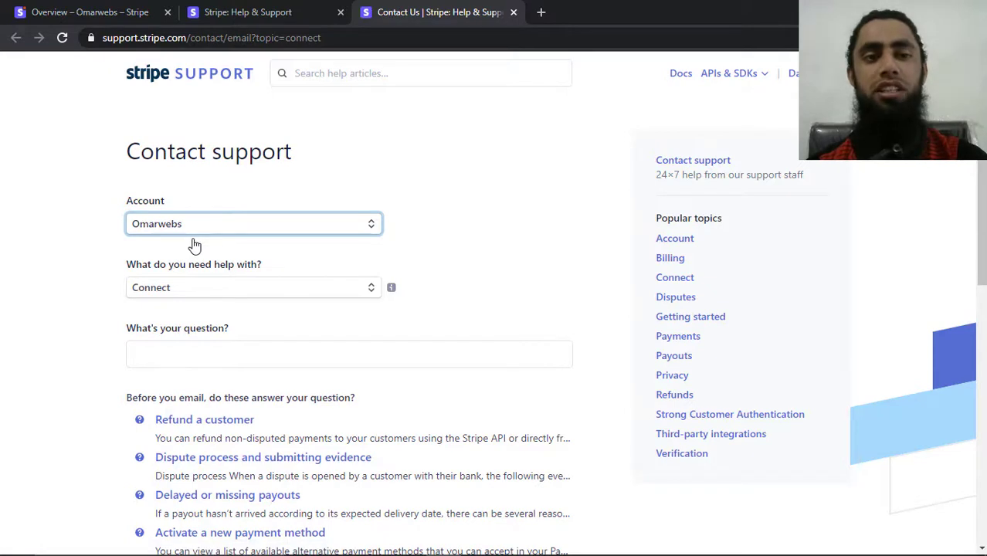
{"action": "left_click", "coordinate": [70, 11]}
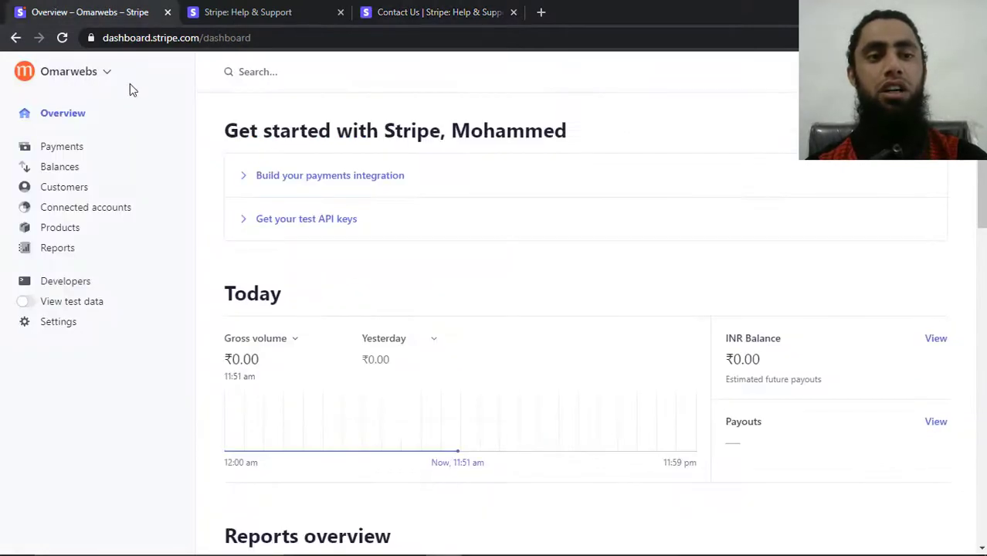
{"action": "left_click", "coordinate": [106, 76]}
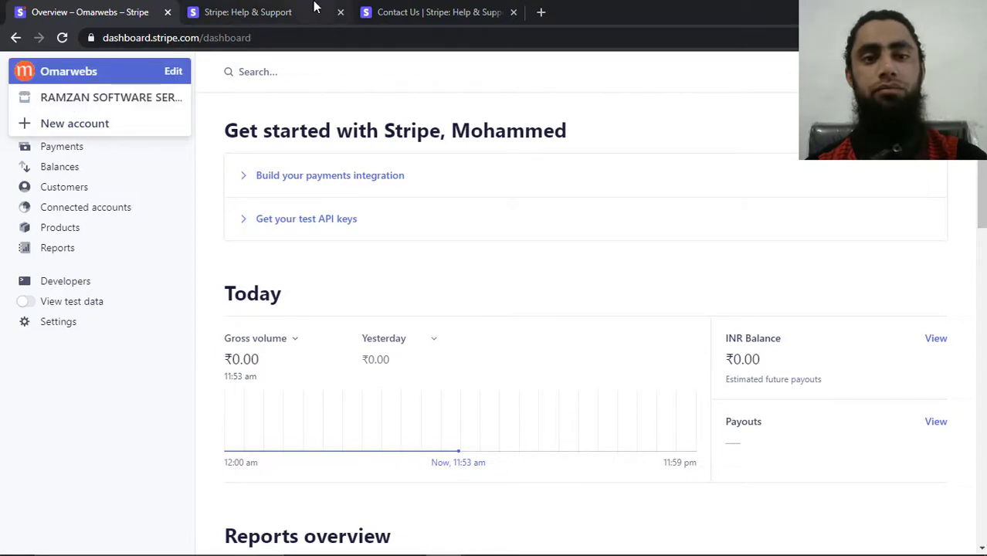
{"action": "left_click", "coordinate": [445, 11]}
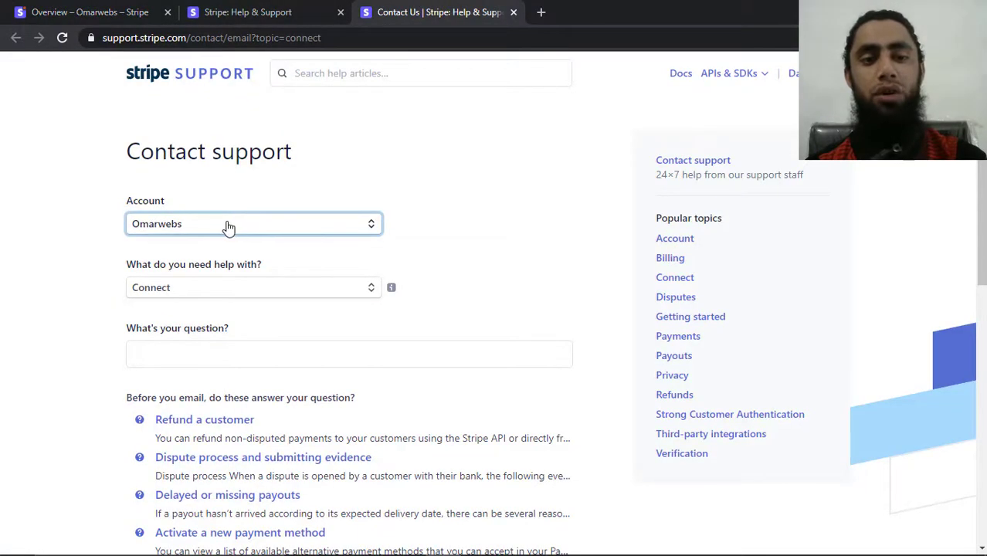
Keep Connect as the form's topic and try sending it with no question entered.
{"action": "left_click", "coordinate": [179, 293]}
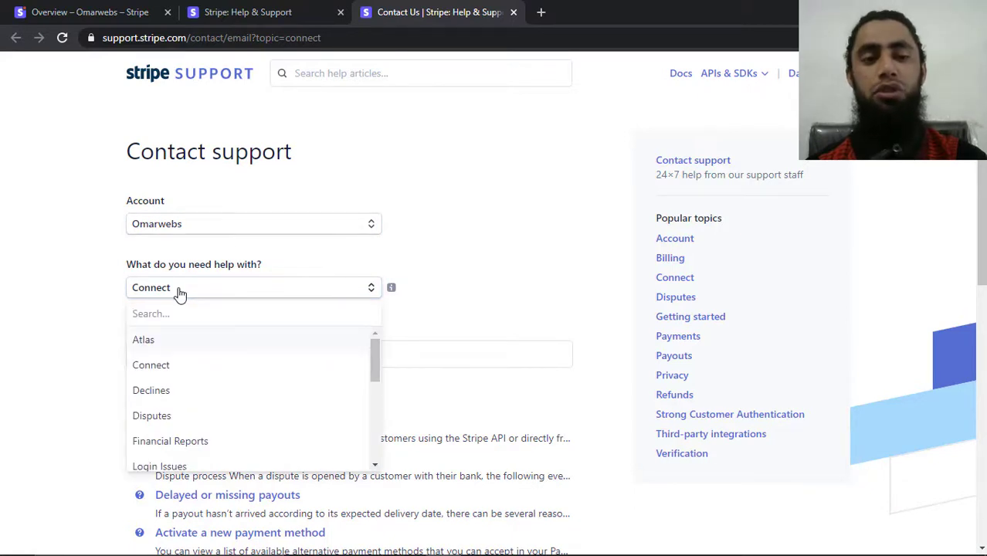
{"action": "left_click", "coordinate": [180, 292]}
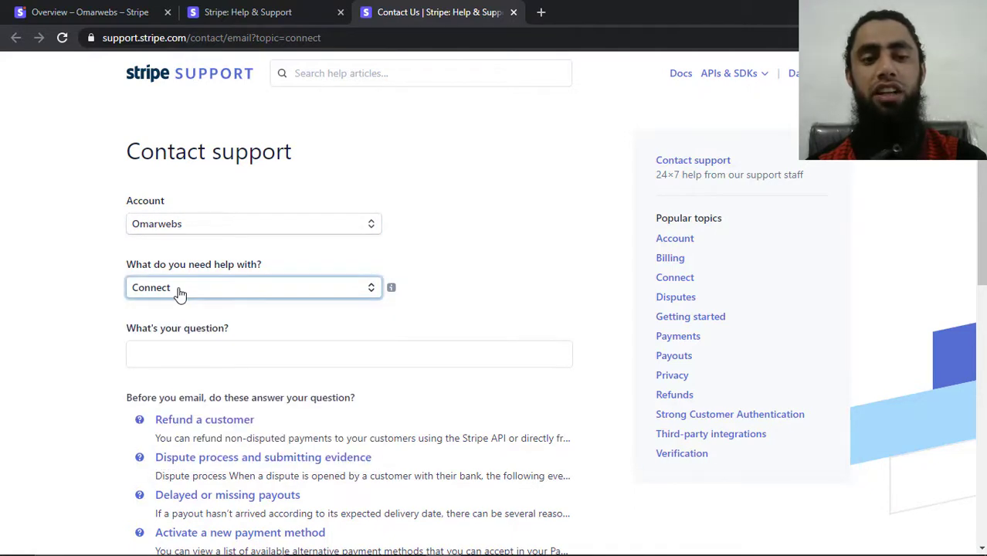
{"action": "left_click", "coordinate": [202, 364]}
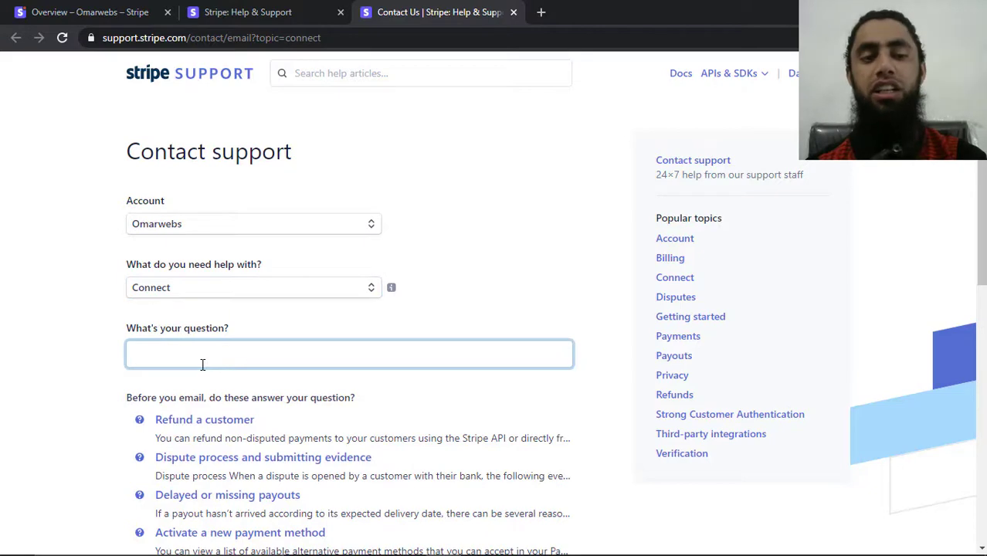
{"action": "scroll", "coordinate": [53, 387], "scroll_direction": "down", "scroll_amount": 2}
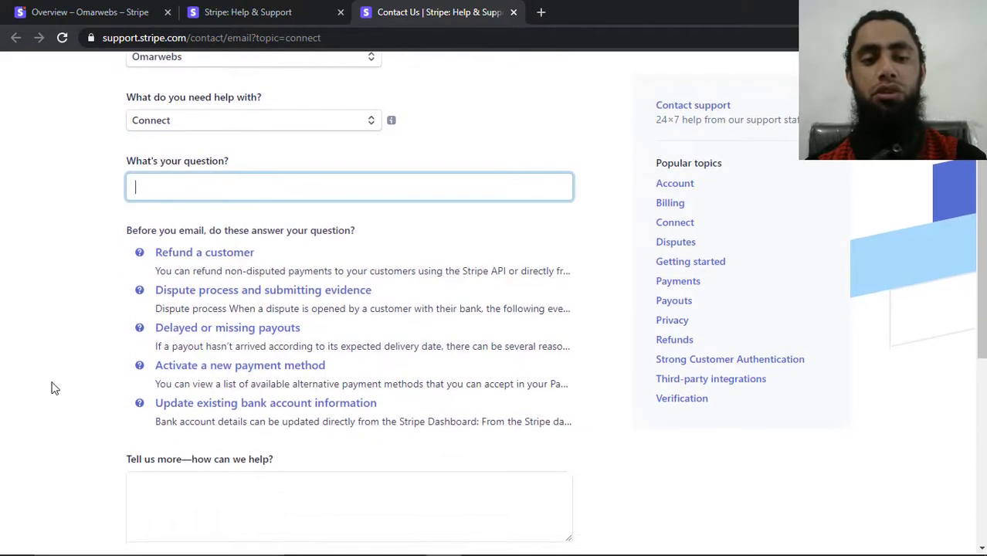
{"action": "scroll", "coordinate": [53, 387], "scroll_direction": "down", "scroll_amount": 3}
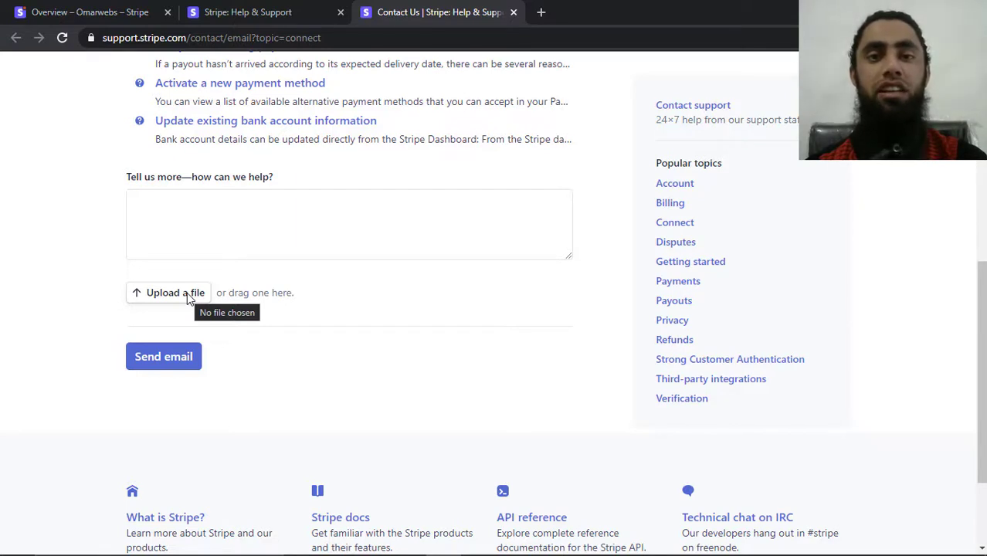
{"action": "left_click", "coordinate": [196, 199]}
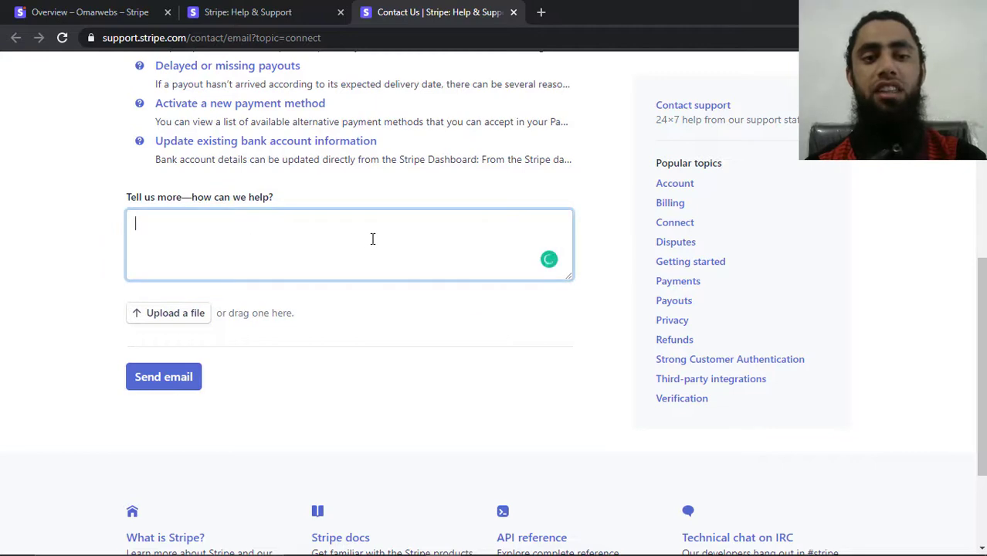
{"action": "left_click", "coordinate": [162, 382]}
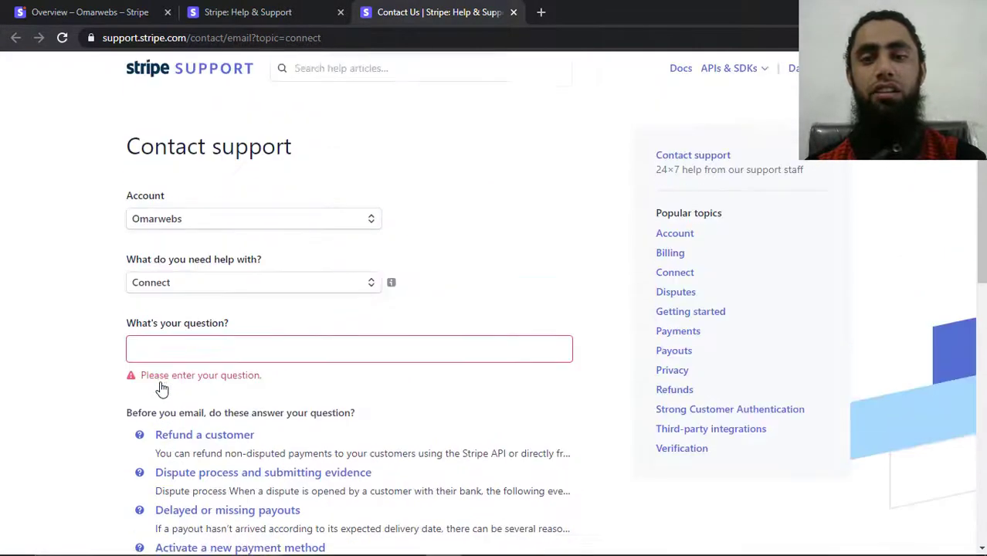
Start a live chat from the Help & Support contact panel and send 'Hi'.
{"action": "left_click", "coordinate": [247, 12]}
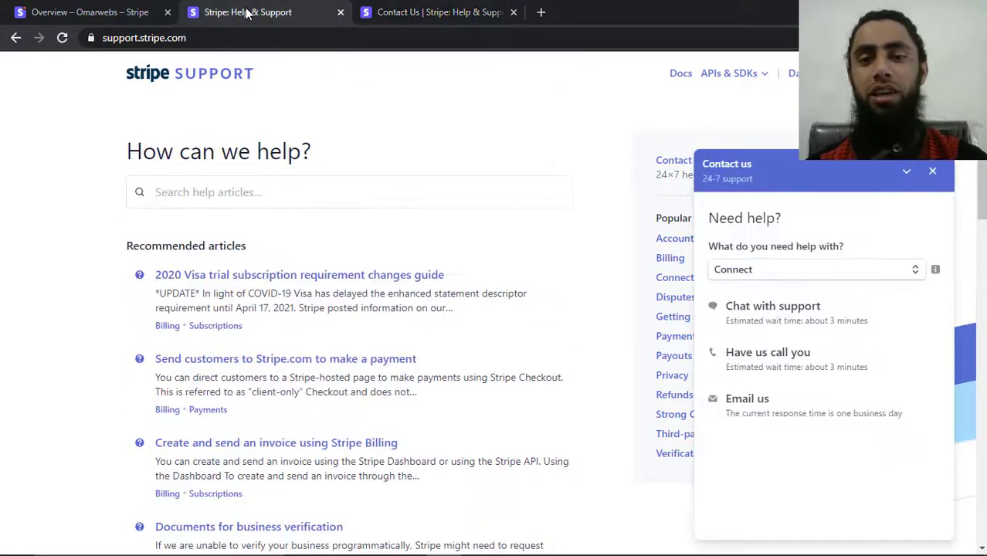
{"action": "left_click", "coordinate": [783, 311]}
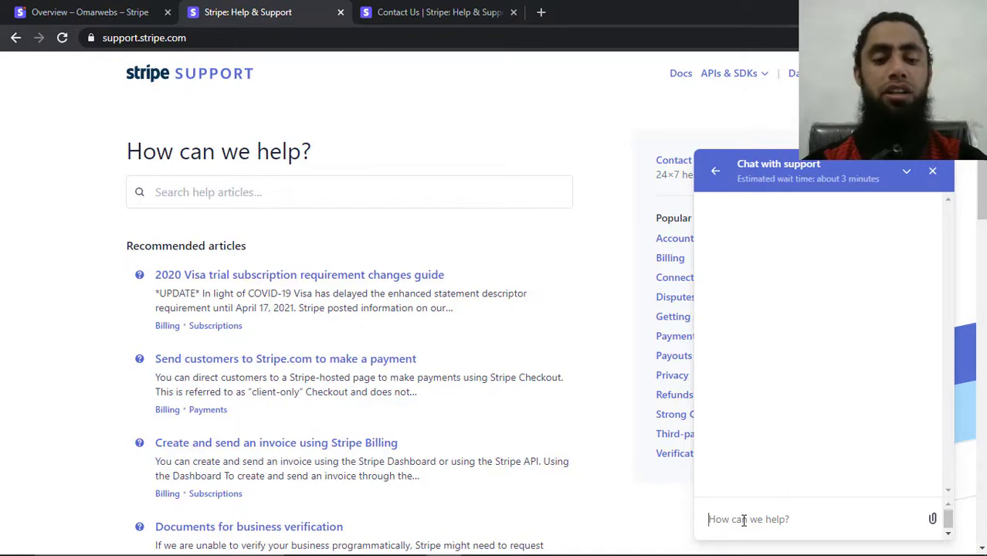
{"action": "type", "text": "H"}
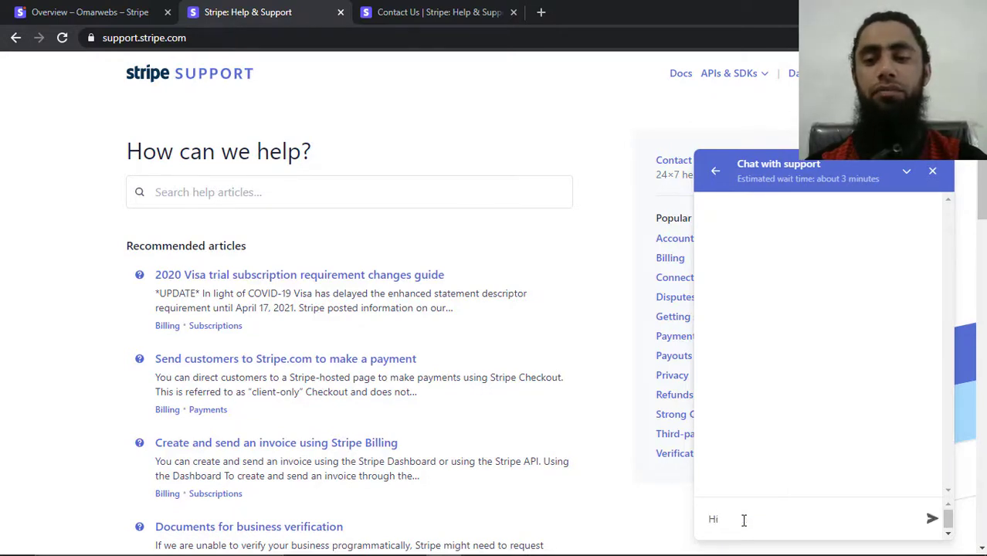
{"action": "type", "text": "i"}
{"action": "left_click", "coordinate": [932, 518]}
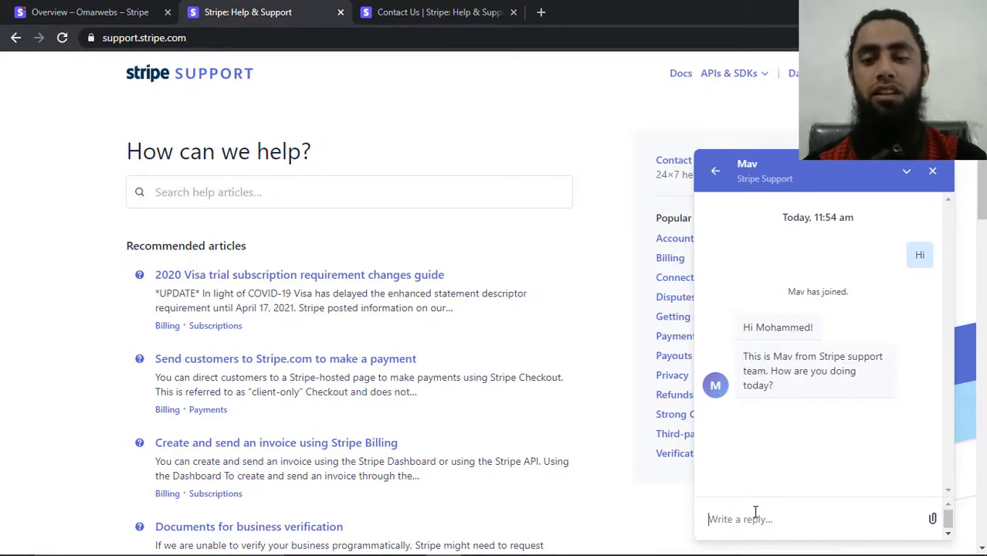
Reply 'I am doing good. Thanks' and ask the agent how they are.
{"action": "type", "text": "I am doing"}
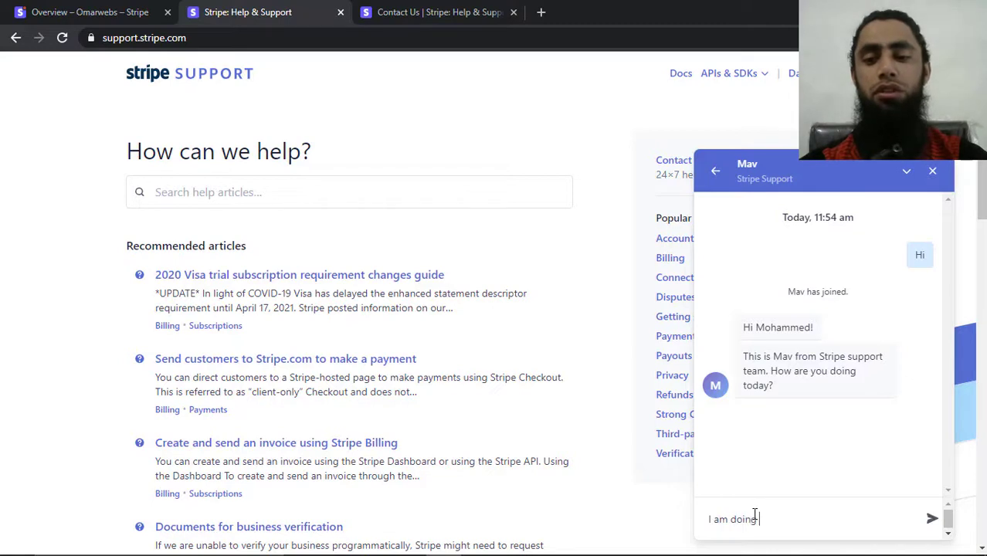
{"action": "type", "text": " good. Thank"}
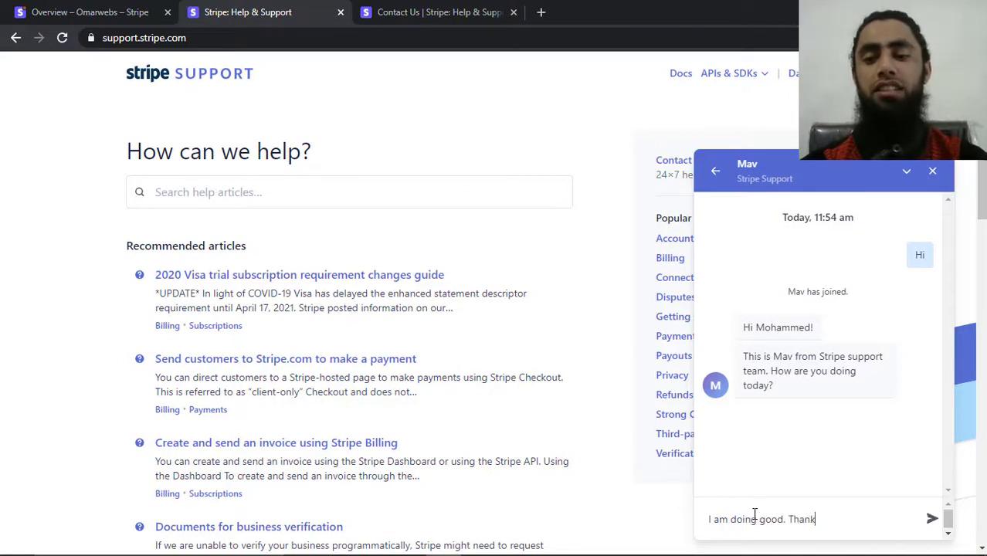
{"action": "type", "text": "s"}
{"action": "key", "text": "Return"}
{"action": "type", "text": "How are you M"}
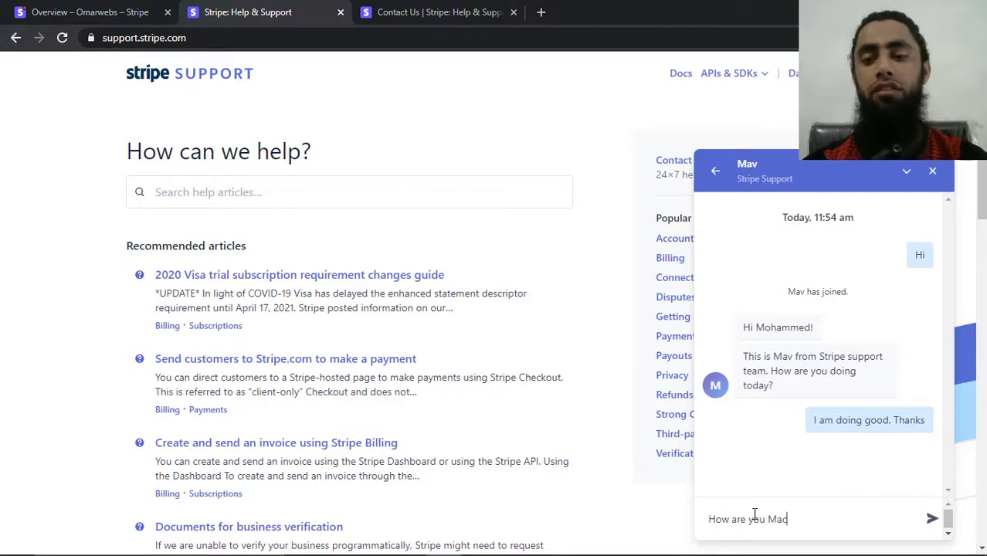
{"action": "type", "text": "av"}
{"action": "key", "text": "shift+Return"}
{"action": "key", "text": "Return"}
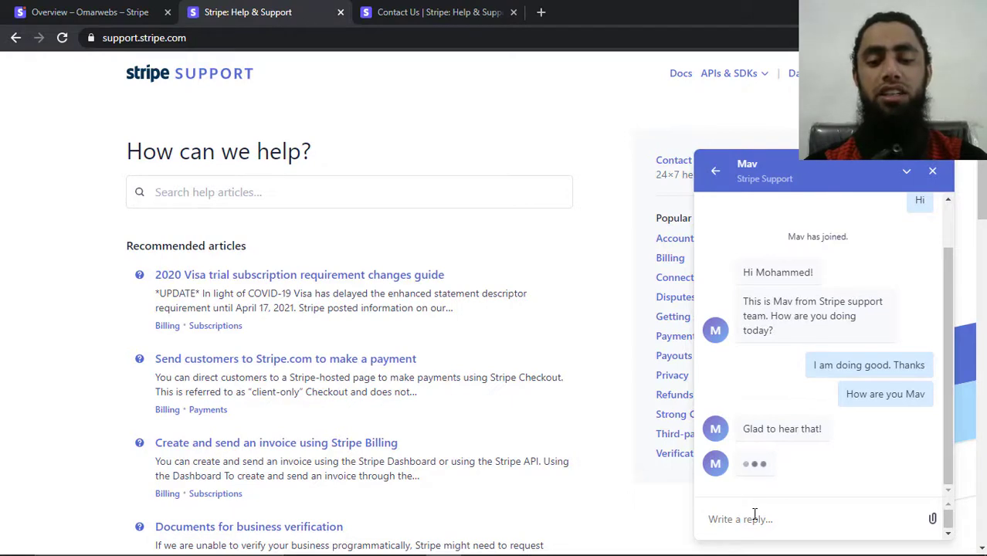
Ask the agent to check that the account can accept international transactions.
{"action": "type", "text": "Ca"}
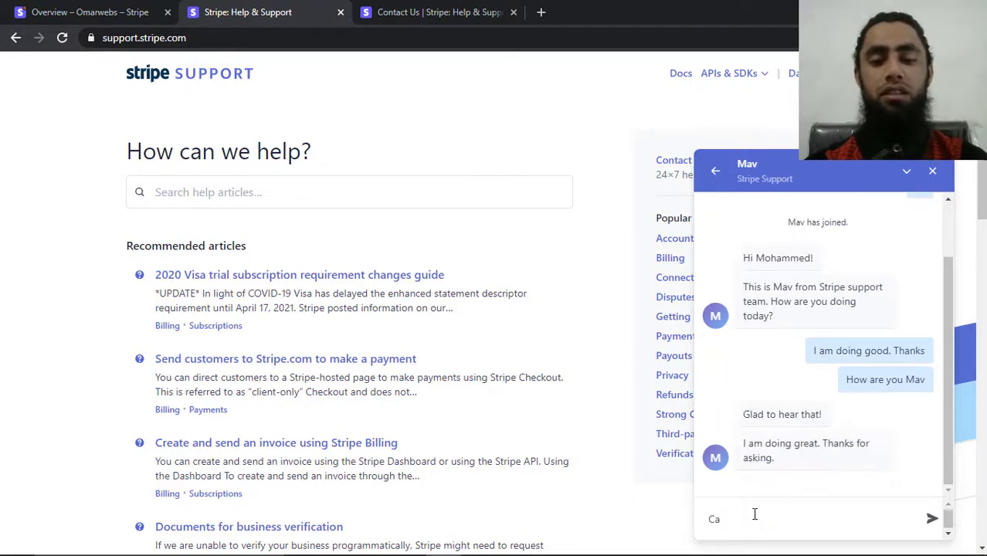
{"action": "type", "text": "n you please "}
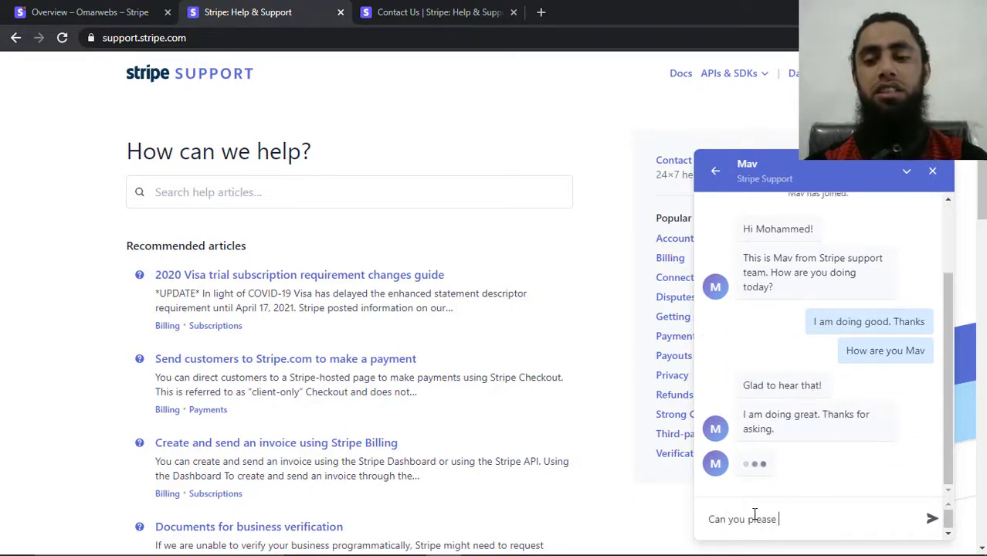
{"action": "type", "text": "check why"}
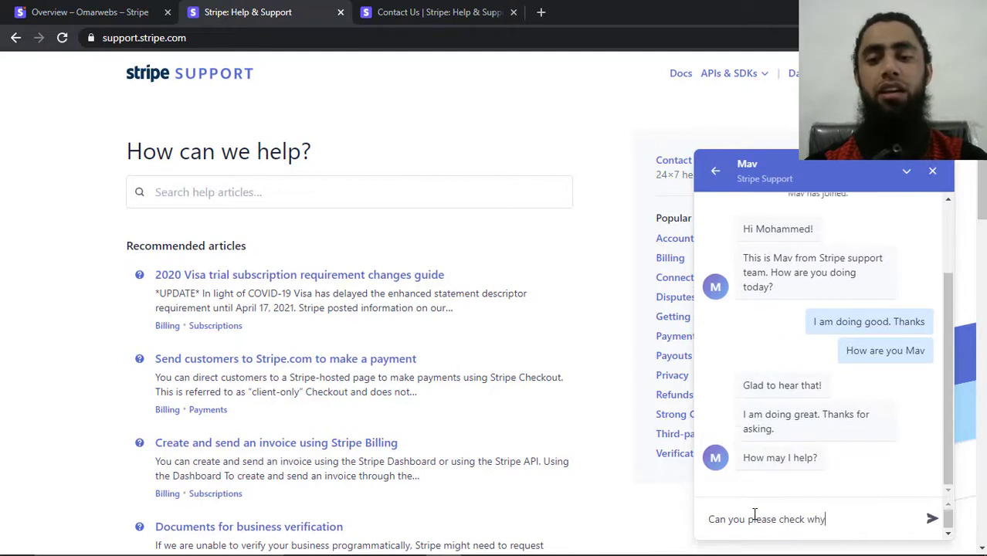
{"action": "type", "text": " my in"}
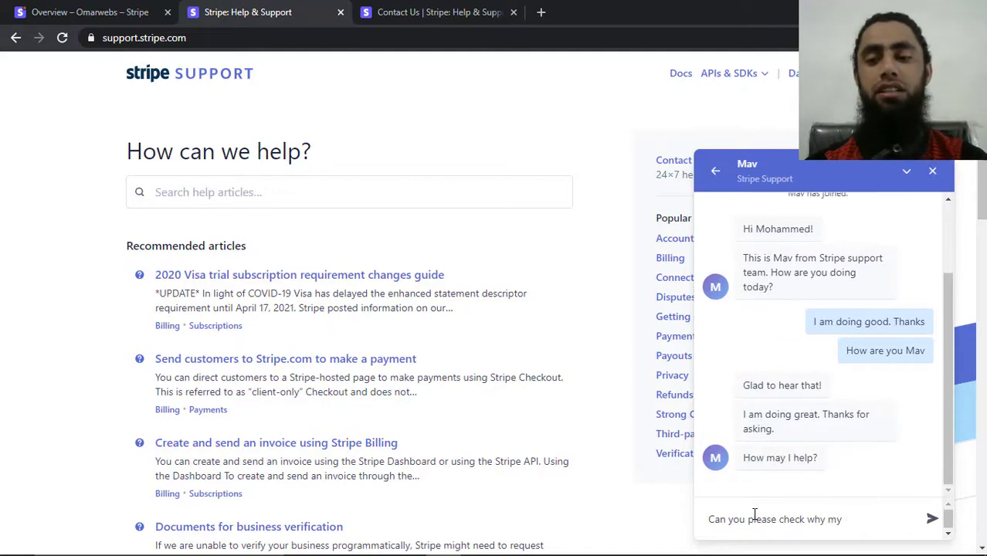
{"action": "key", "text": "BackSpace"}
{"action": "key", "text": "BackSpace"}
{"action": "key", "text": "BackSpace"}
{"action": "type", "text": "that"}
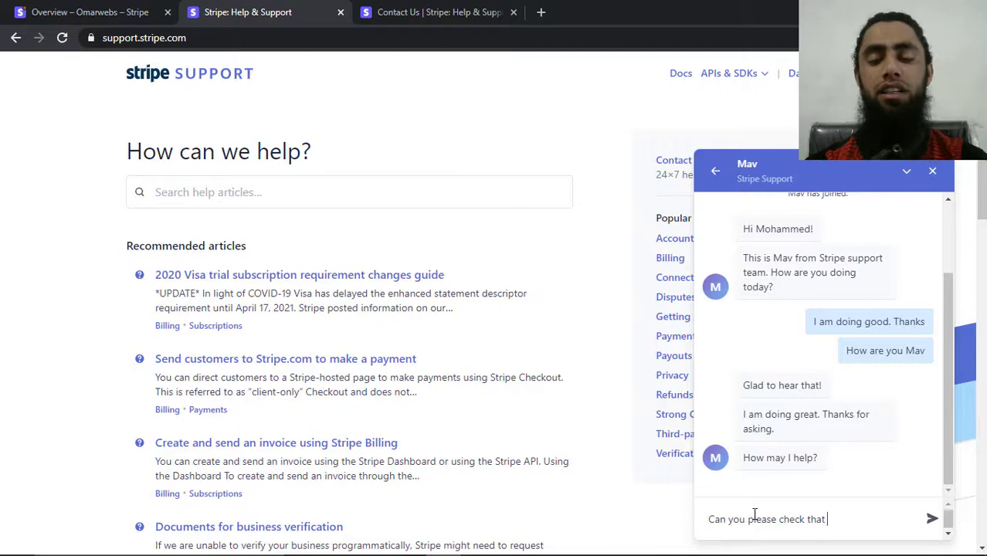
{"action": "type", "text": " I can accpet"}
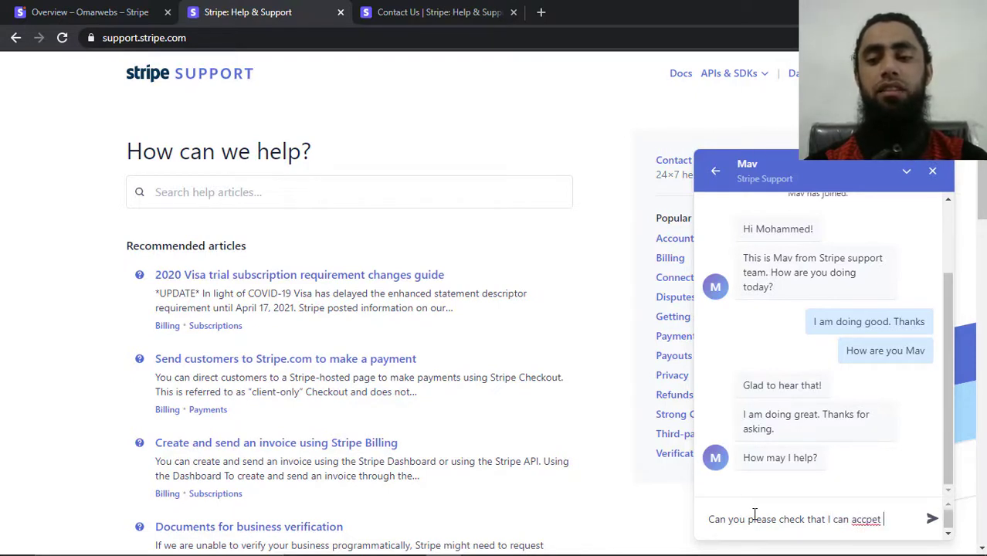
{"action": "key", "text": "BackSpace"}
{"action": "key", "text": "BackSpace"}
{"action": "key", "text": "BackSpace"}
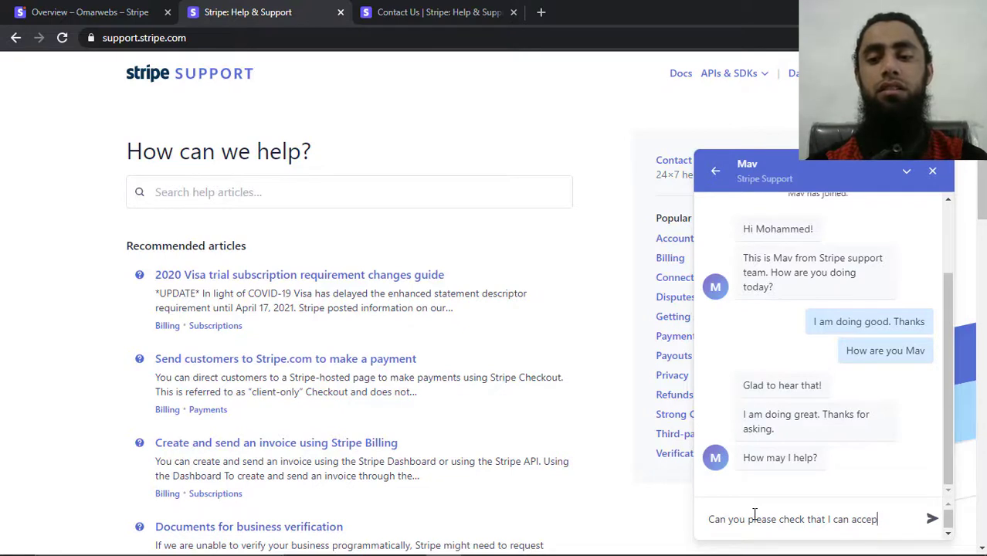
{"action": "type", "text": "t internationall"}
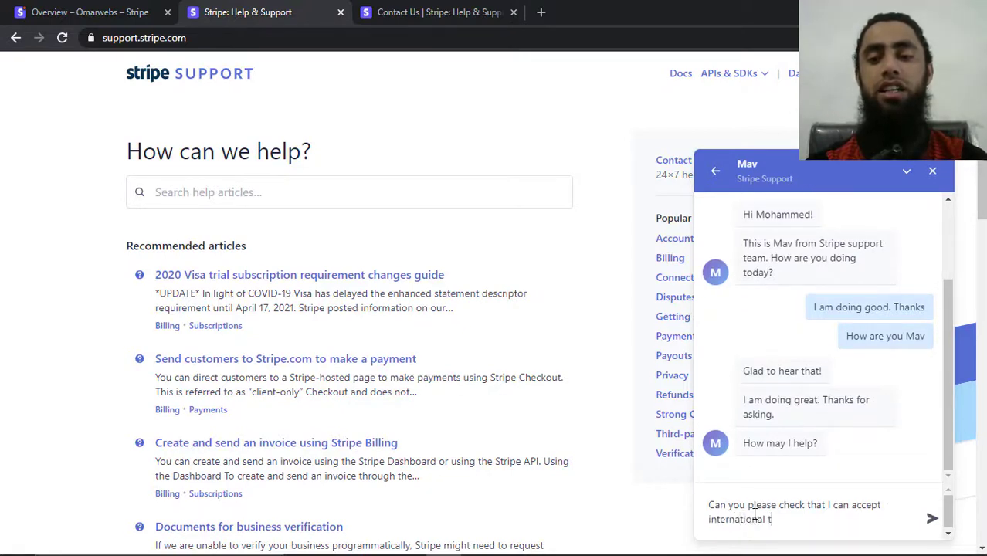
{"action": "type", "text": " transactions"}
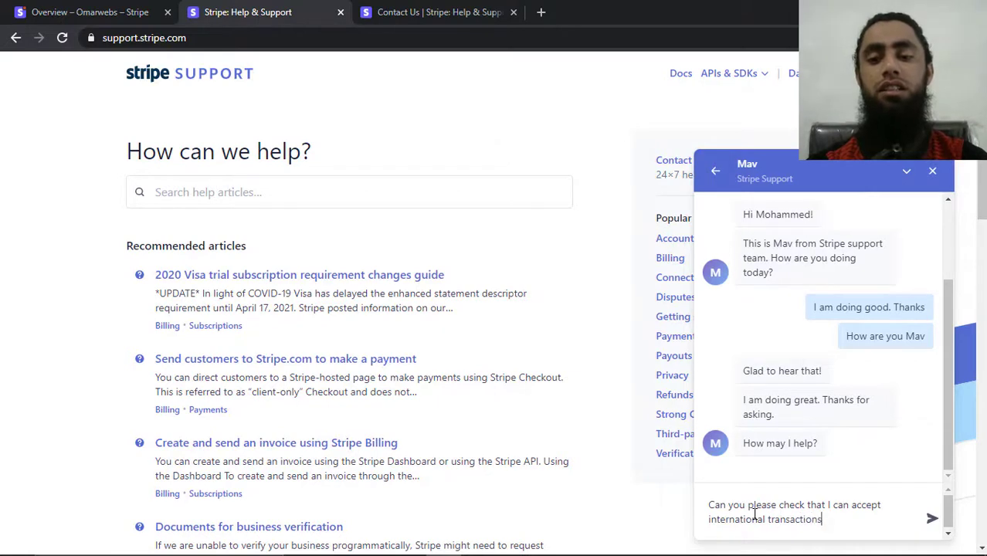
{"action": "key", "text": "Return"}
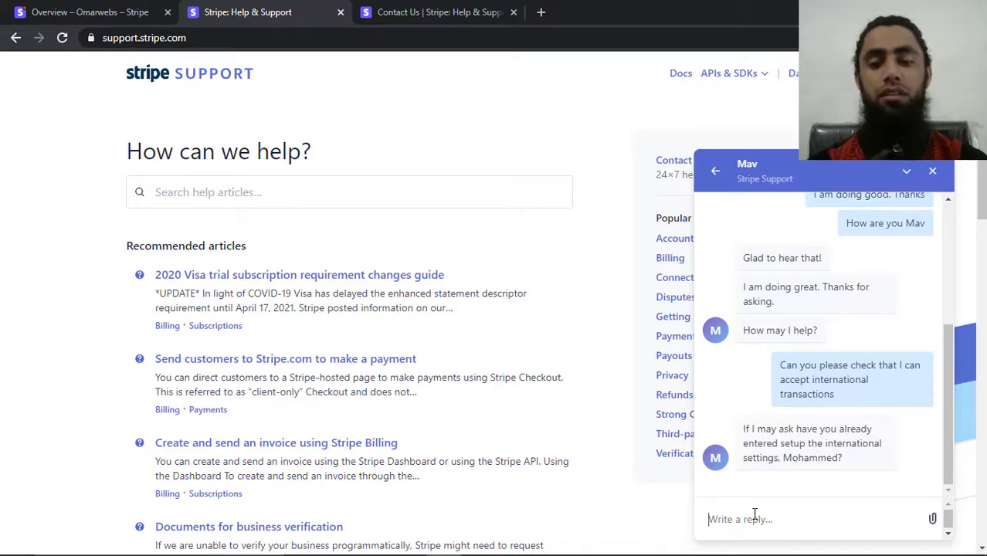
Reply to the support agent in the chat box with 'I am not sure'.
{"action": "type", "text": "I am not sure"}
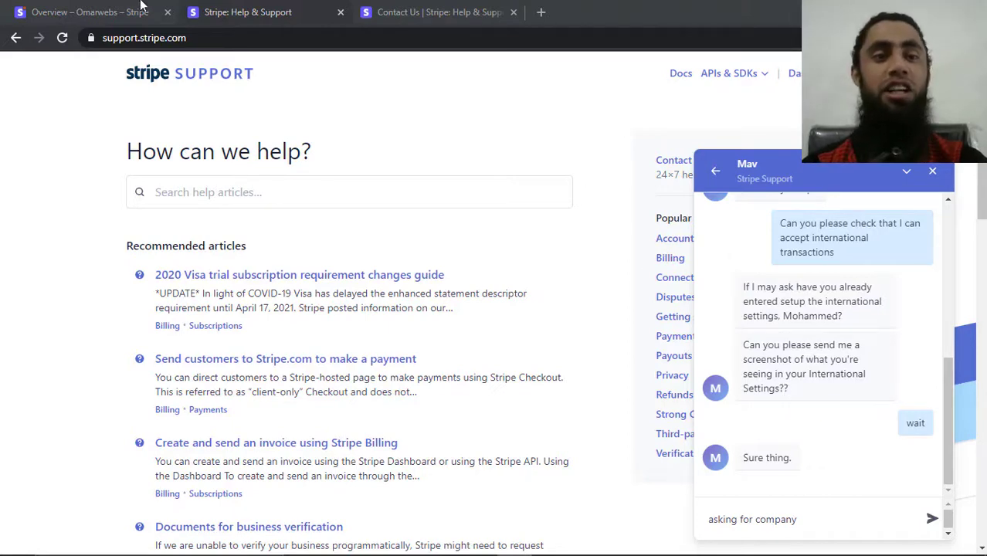
Search the Stripe dashboard for 'internatio' and open the International settings.
{"action": "left_click", "coordinate": [89, 9]}
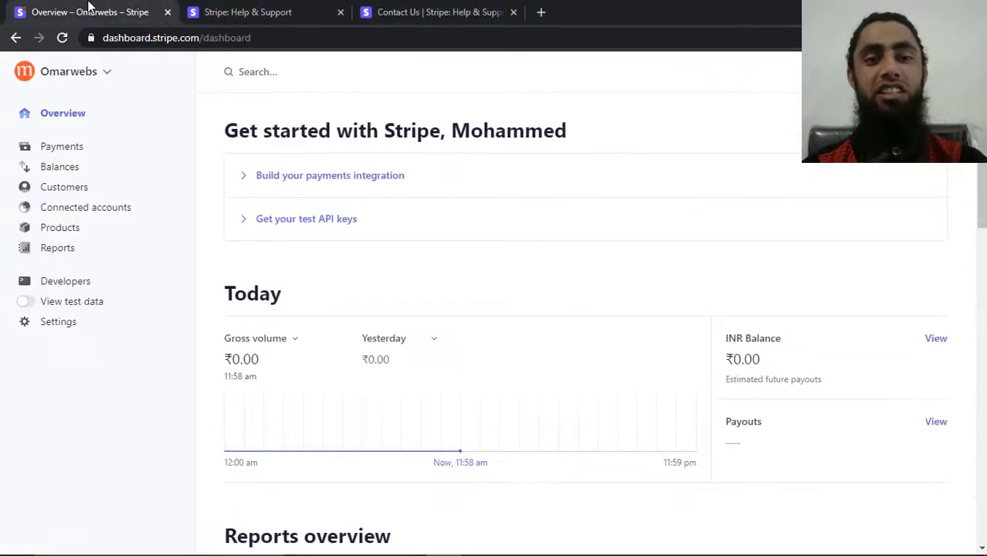
{"action": "left_click", "coordinate": [311, 72]}
{"action": "type", "text": "inter"}
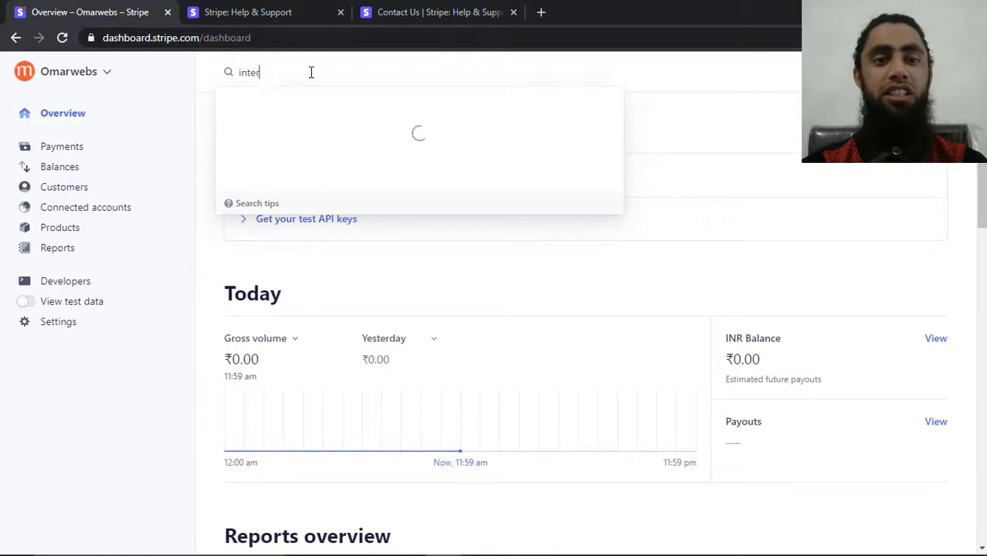
{"action": "type", "text": "national"}
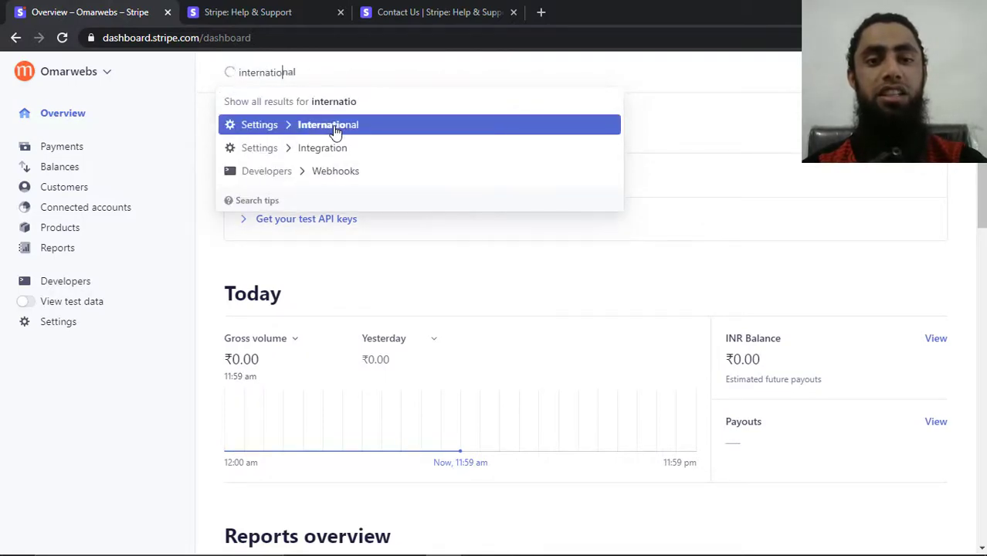
{"action": "left_click", "coordinate": [330, 125]}
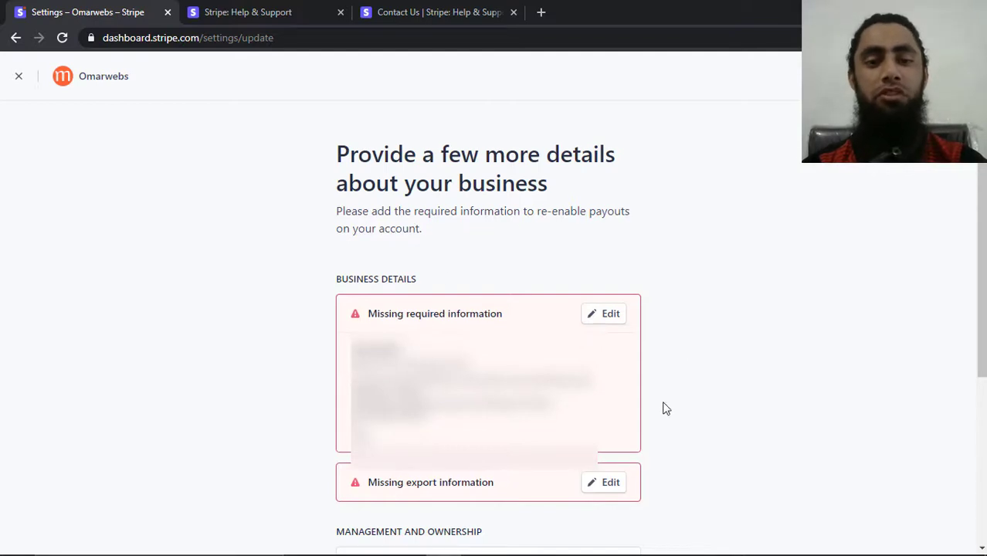
Open the missing required business information and check the Company identification number field.
{"action": "left_click", "coordinate": [604, 323]}
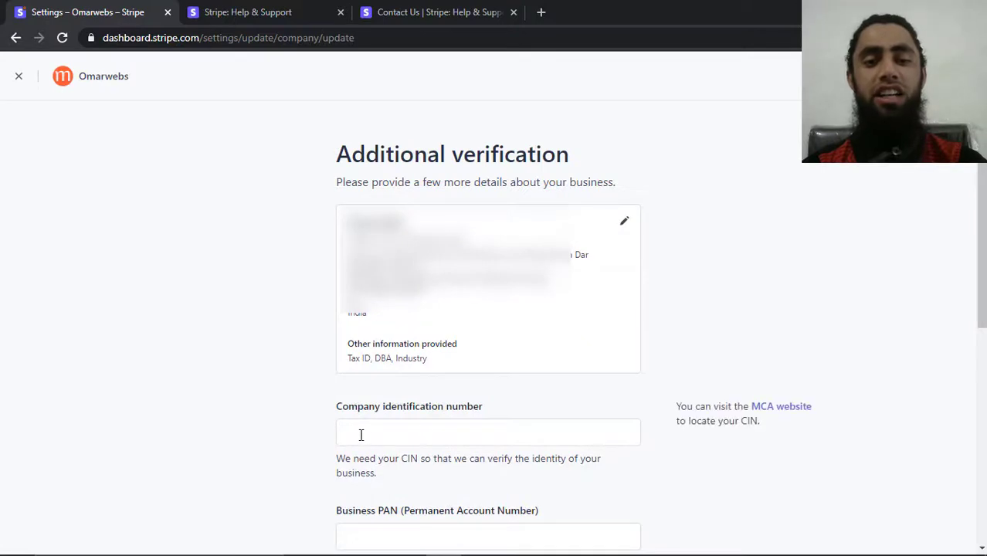
{"action": "left_click", "coordinate": [361, 435]}
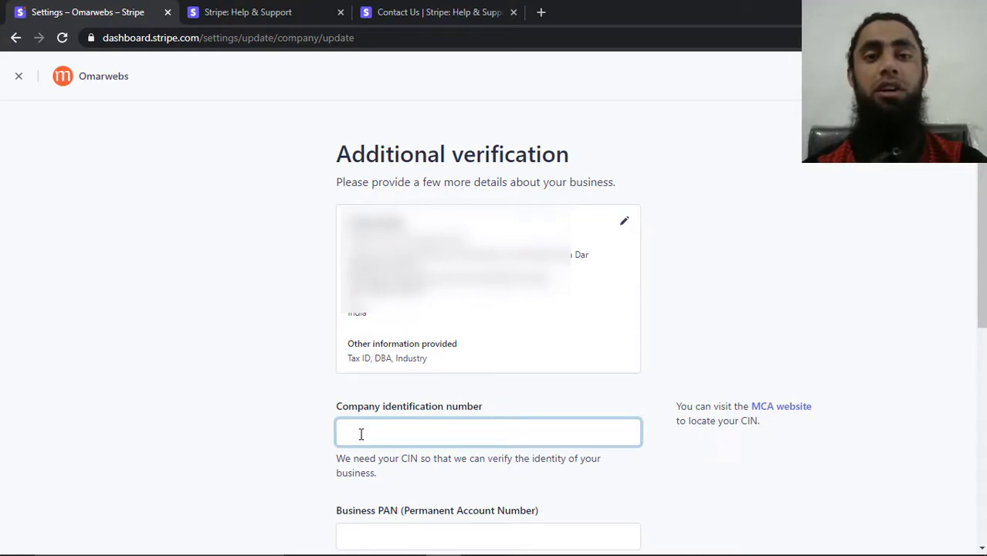
{"action": "left_click", "coordinate": [255, 9]}
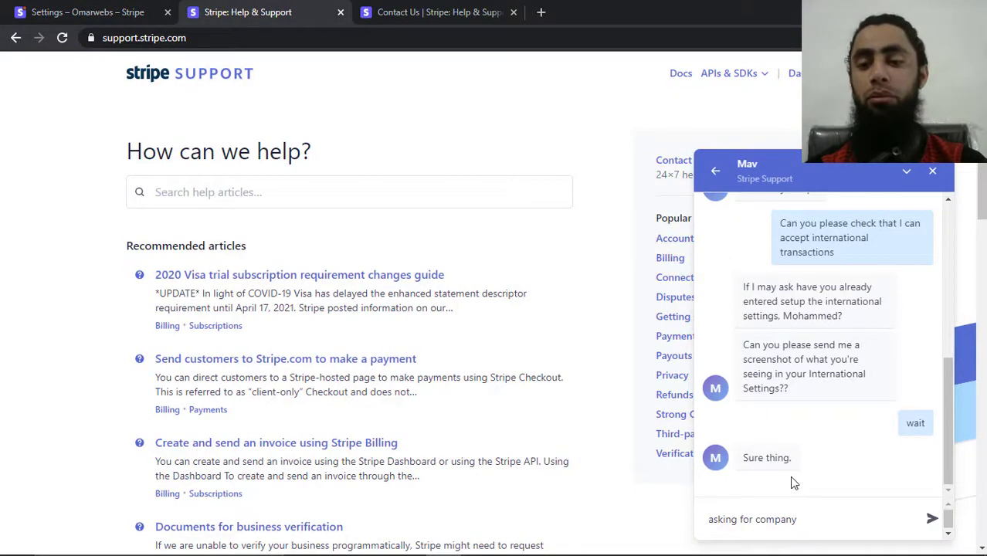
Complete and send the chat message 'asking for company number to enter'.
{"action": "type", "text": "numbe"}
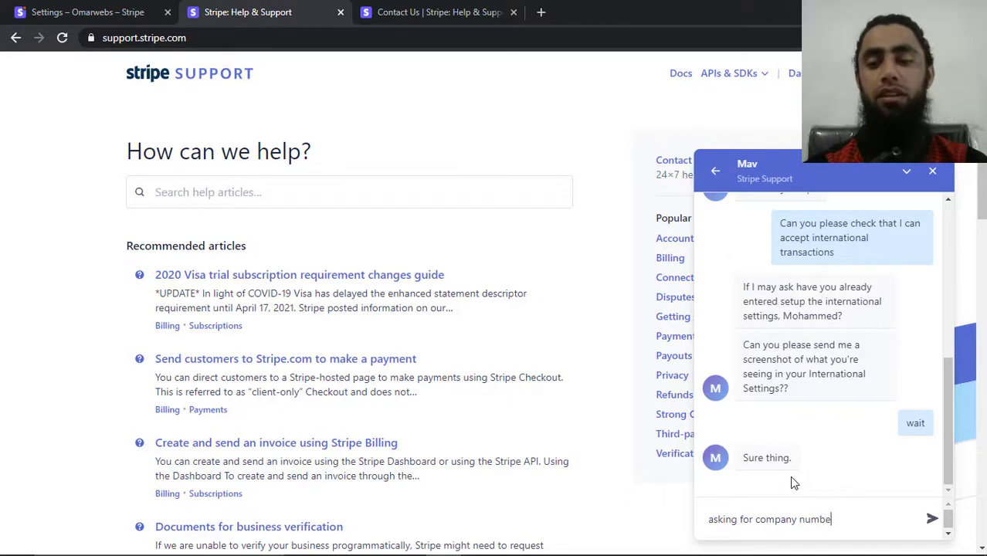
{"action": "type", "text": "r to enter"}
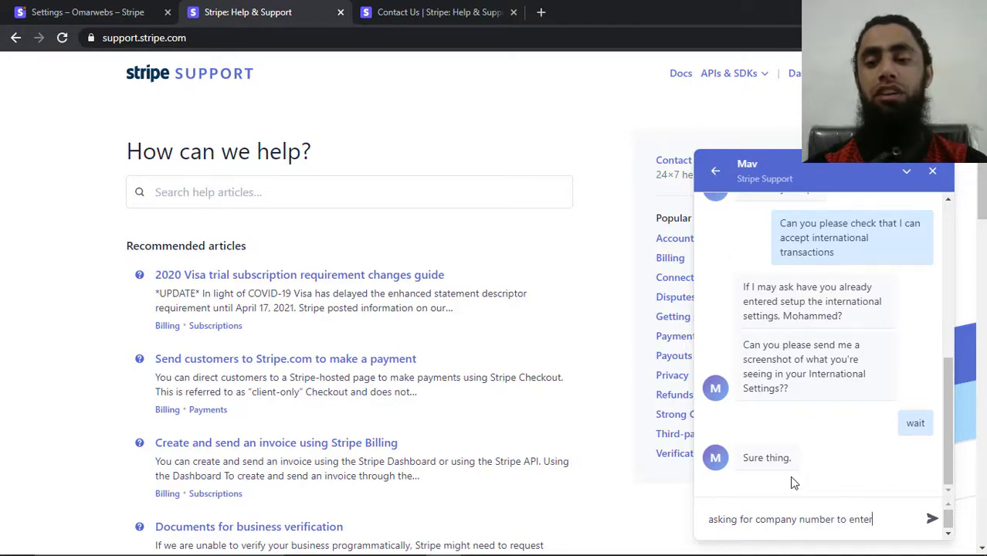
{"action": "key", "text": "Return"}
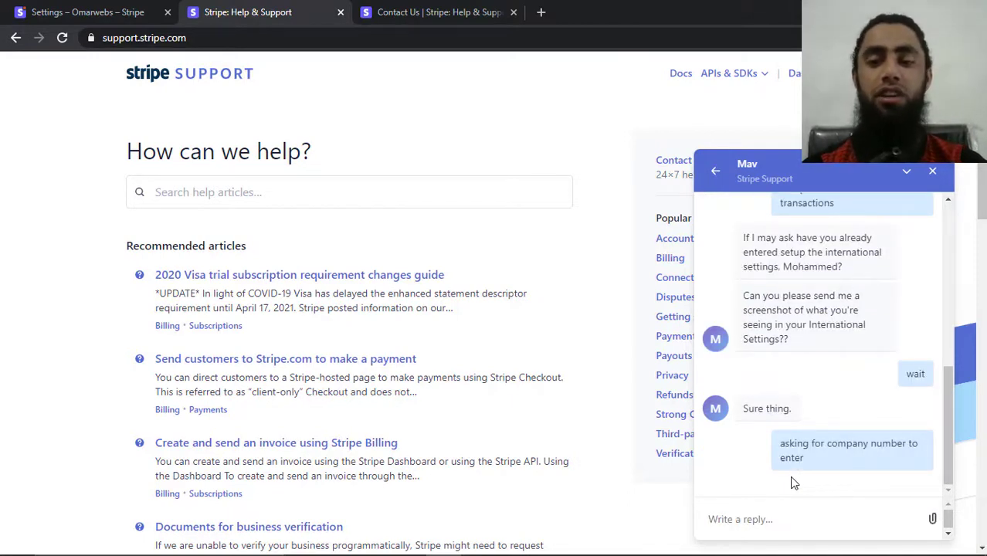